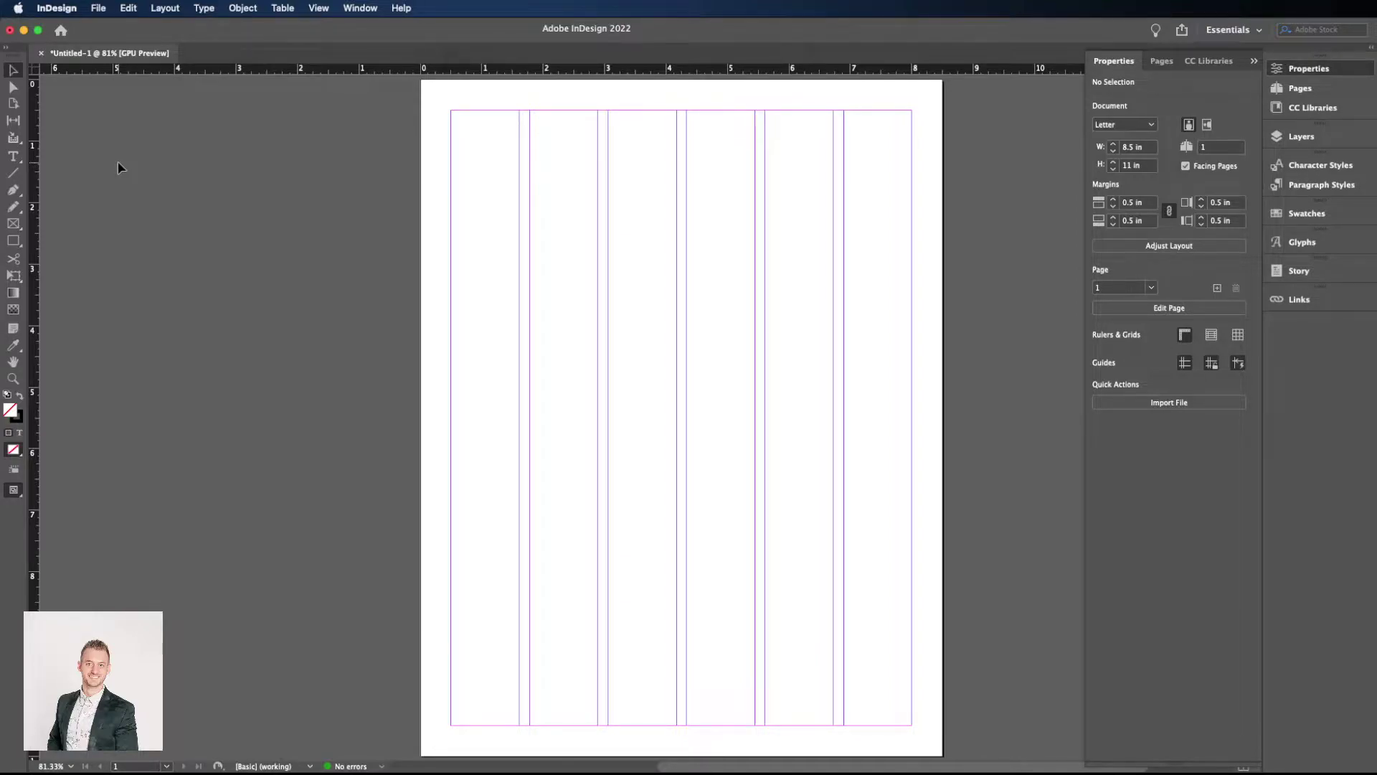
# Step: Draw a text frame over the first two column guides, paste the copied paragraphs, and justify them with the last line aligned left
pyautogui.press('t')
pyautogui.moveTo(452, 111); pyautogui.dragTo(599, 278)
pyautogui.press('super+v')
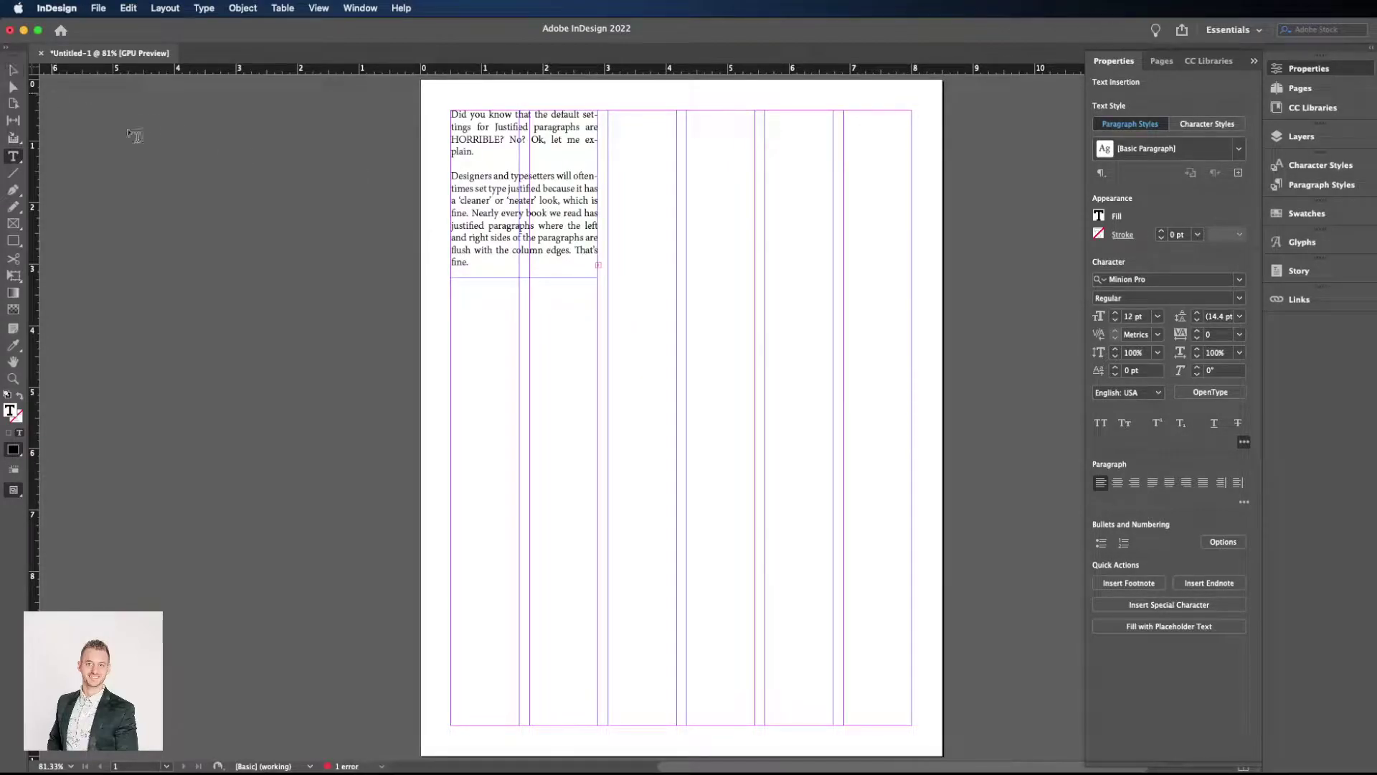
pyautogui.click(1152, 482)
# Step: Extend the text frame downward to fit all three paragraphs, then hide the guides to preview the page
pyautogui.click(13, 69)
pyautogui.moveTo(524, 278); pyautogui.dragTo(524, 374)
pyautogui.click(665, 353)
pyautogui.press('w')
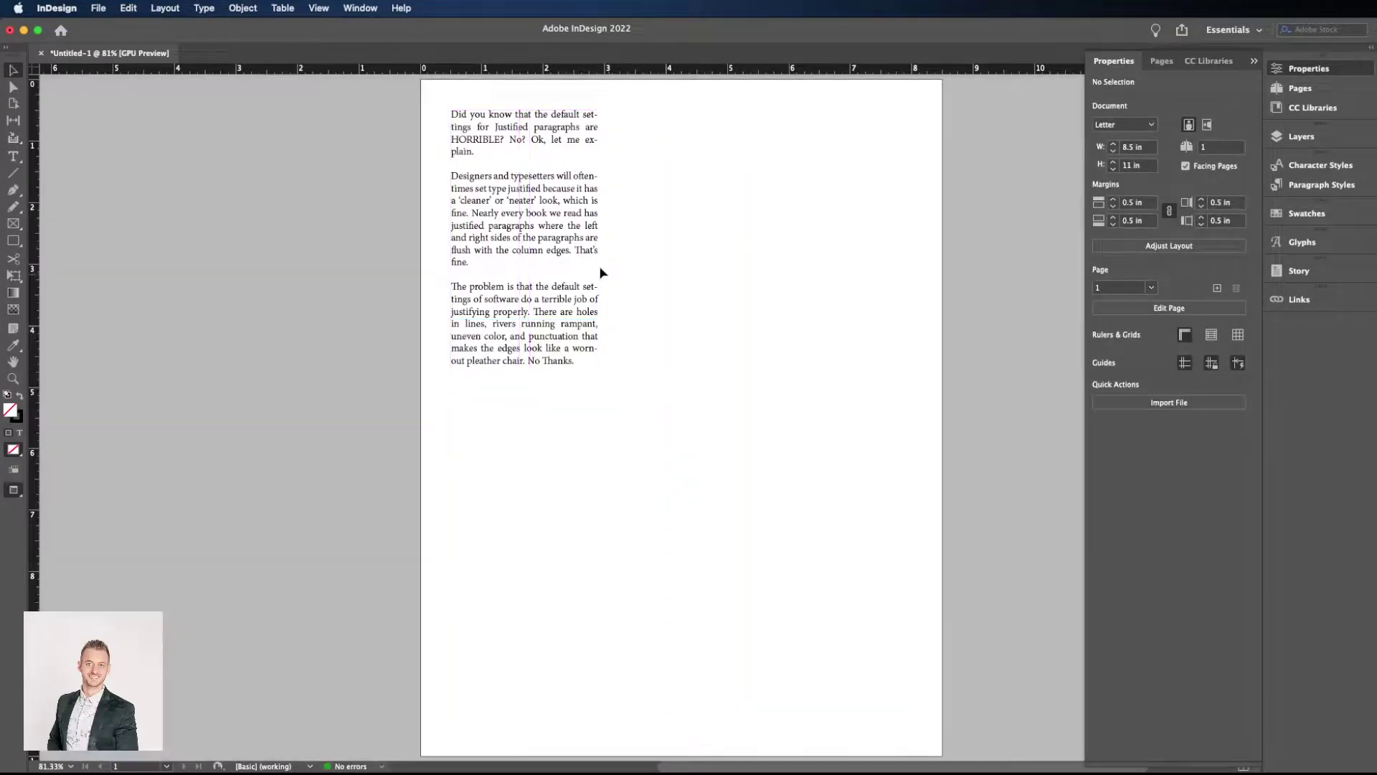
pyautogui.press('super+equal')
pyautogui.press('super+equal')
pyautogui.press('super+equal')
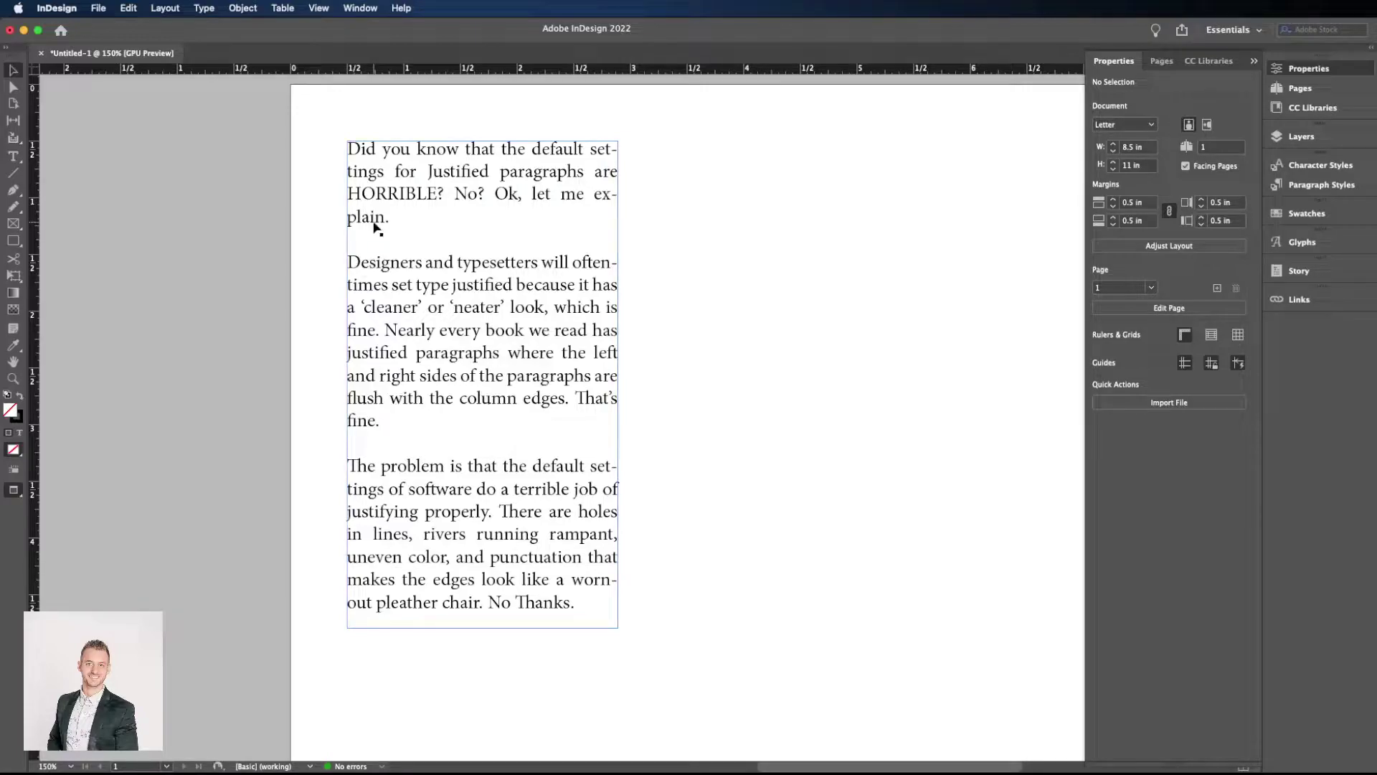
# Step: Set the stroke colour to red
pyautogui.doubleClick(16, 416)
pyautogui.click(822, 479)
pyautogui.click(903, 434)
pyautogui.click(788, 528)
pyautogui.press('Return')
# Step: Draw freehand Pencil marks on the wide word gaps and trace the river running through the third paragraph
pyautogui.moveTo(451, 186); pyautogui.dragTo(526, 197)
pyautogui.moveTo(426, 165); pyautogui.dragTo(427, 173)
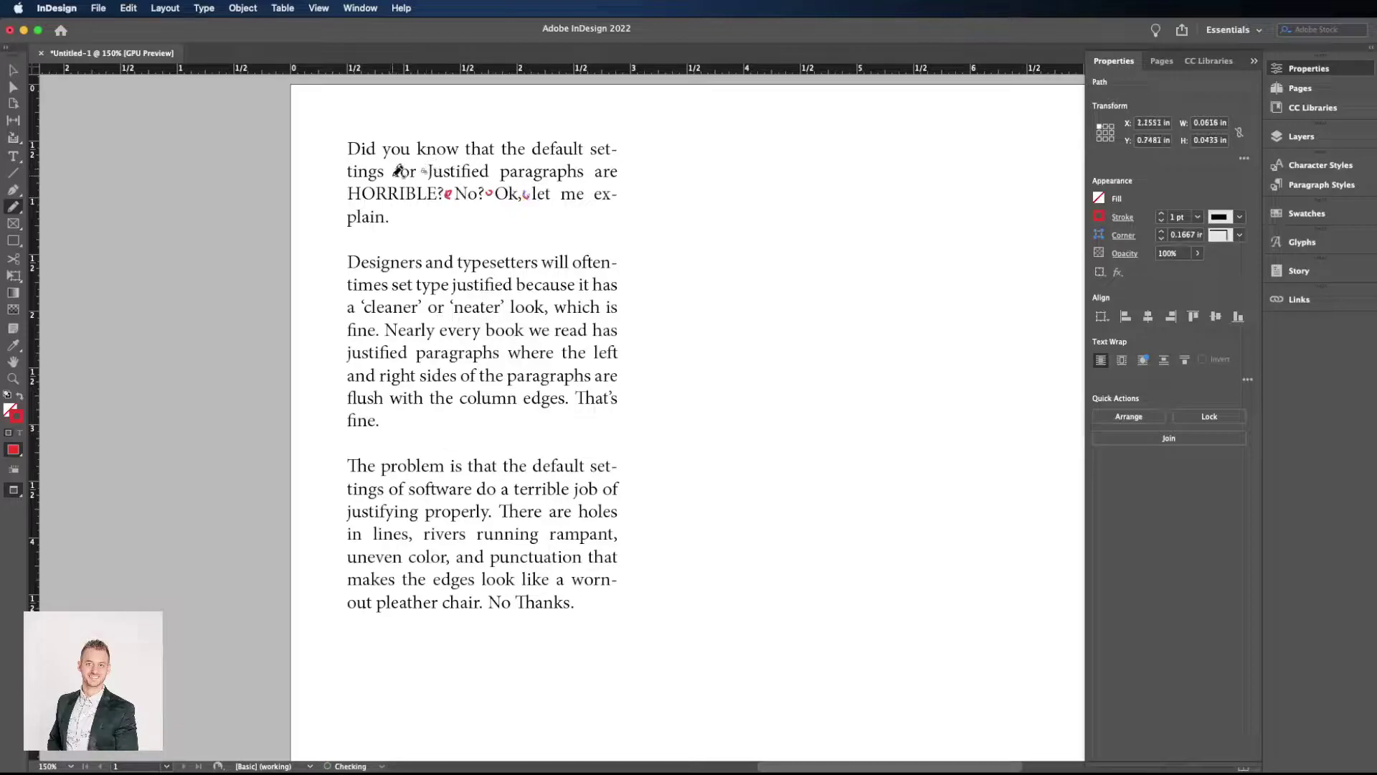
pyautogui.moveTo(497, 487)
pyautogui.mouseDown()
pyautogui.moveTo(496, 516)
pyautogui.moveTo(475, 520)
pyautogui.moveTo(432, 580)
pyautogui.moveTo(443, 615)
pyautogui.mouseUp()
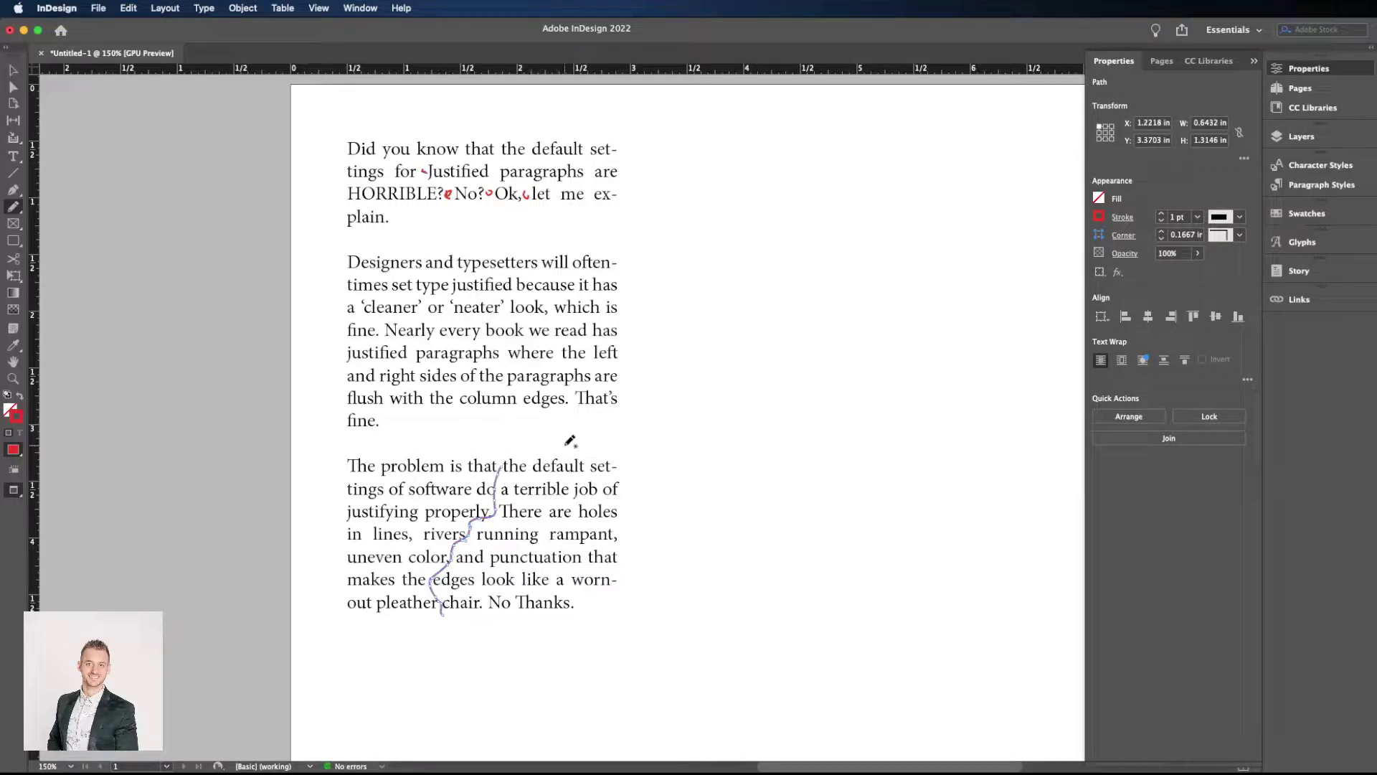
pyautogui.moveTo(506, 352); pyautogui.dragTo(503, 351)
pyautogui.moveTo(428, 308); pyautogui.dragTo(424, 310)
pyautogui.moveTo(507, 304); pyautogui.dragTo(504, 309)
pyautogui.moveTo(563, 347); pyautogui.dragTo(590, 353)
pyautogui.moveTo(522, 395); pyautogui.dragTo(570, 400)
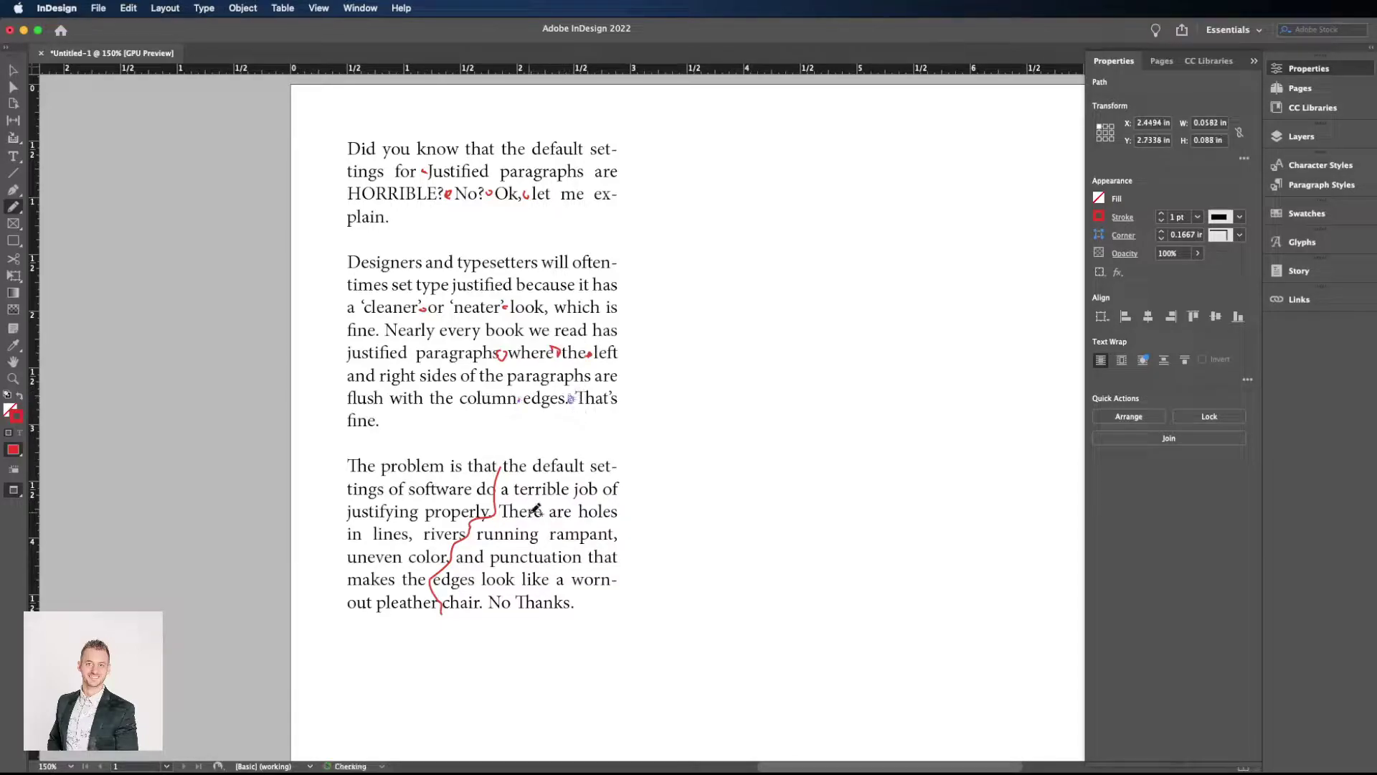
# Step: Show the guides again, duplicate the text frame onto the third and fourth columns, and remove the red marks from the original
pyautogui.press('v')
pyautogui.press('w')
pyautogui.click(181, 180)
pyautogui.hscroll(5, 181, 181)
pyautogui.hscroll(-2, 166, 166)
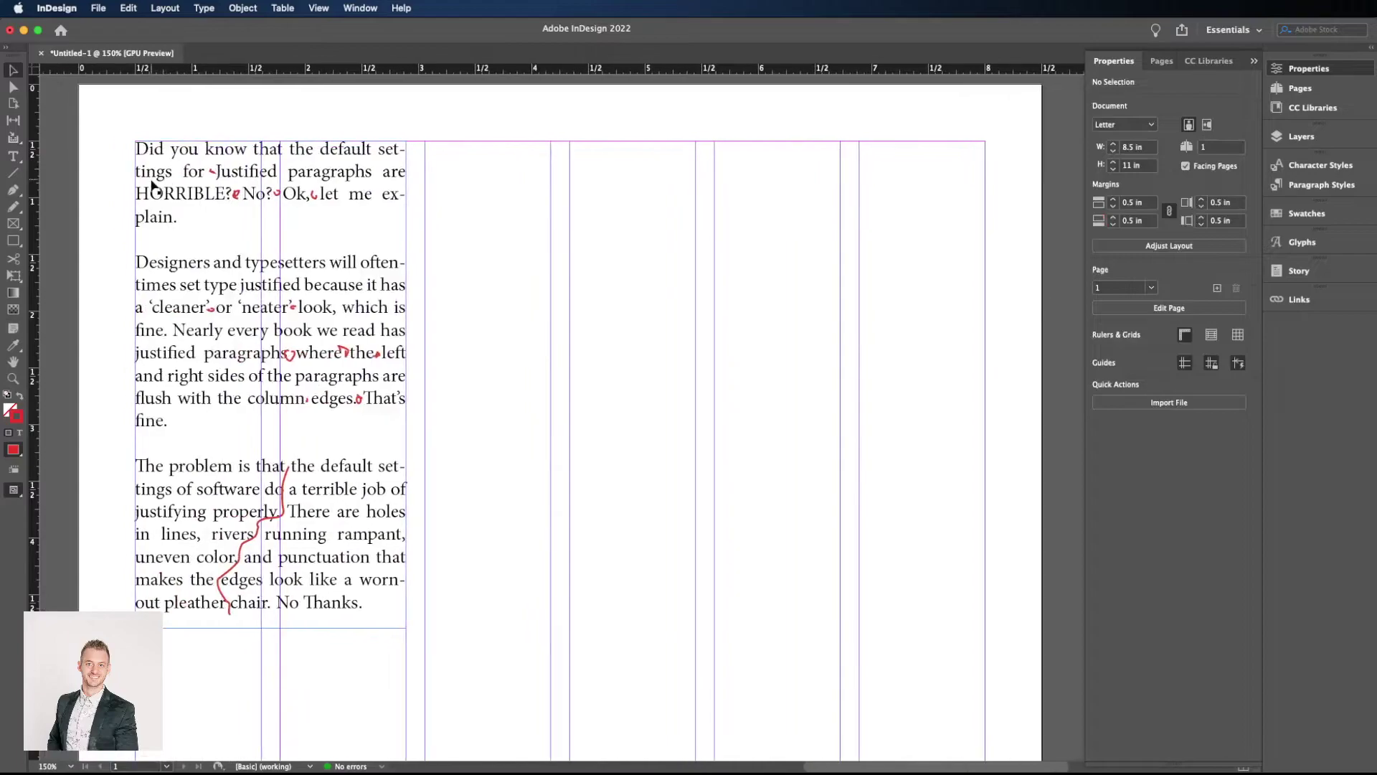
pyautogui.moveTo(186, 193); pyautogui.dragTo(472, 195)
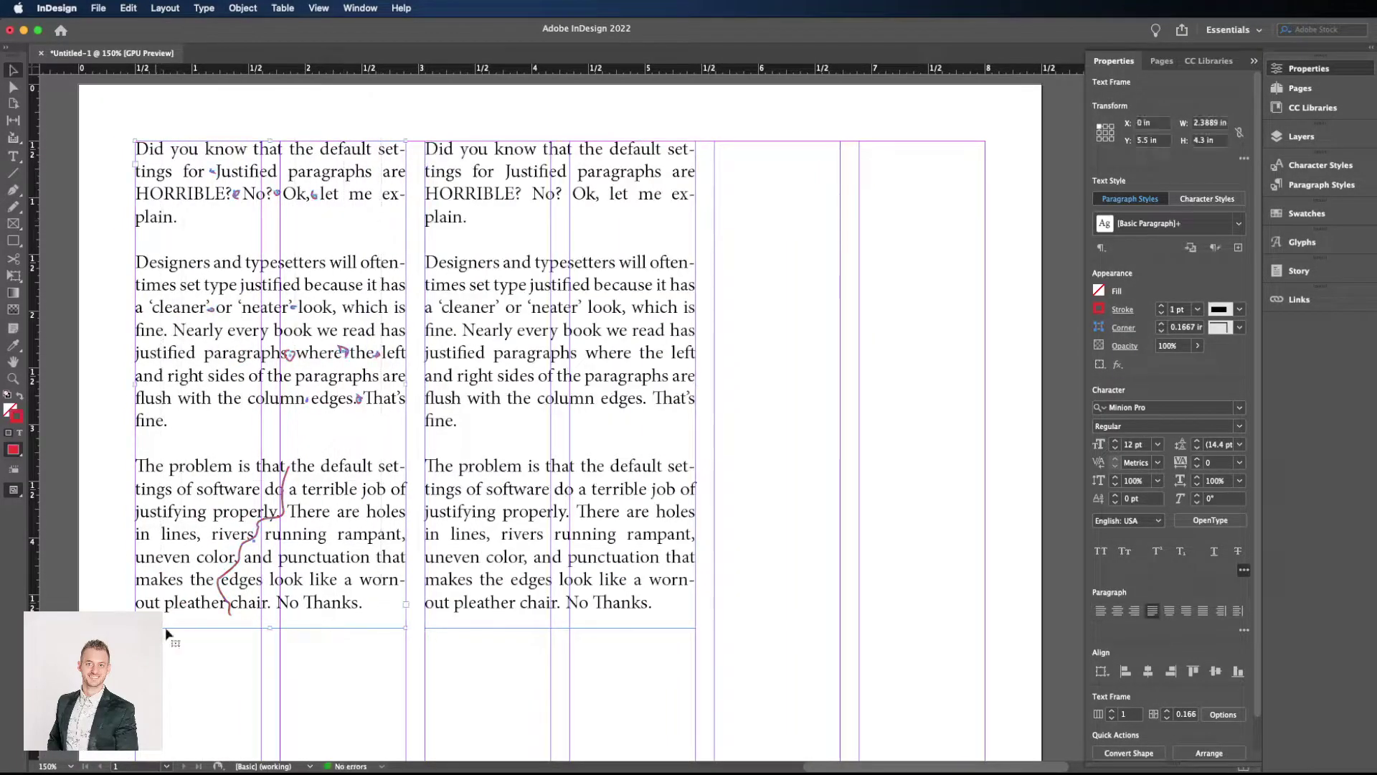
# Step: Open the Justification settings for the duplicated text frame and place the dialog clear of the text
pyautogui.click(642, 354)
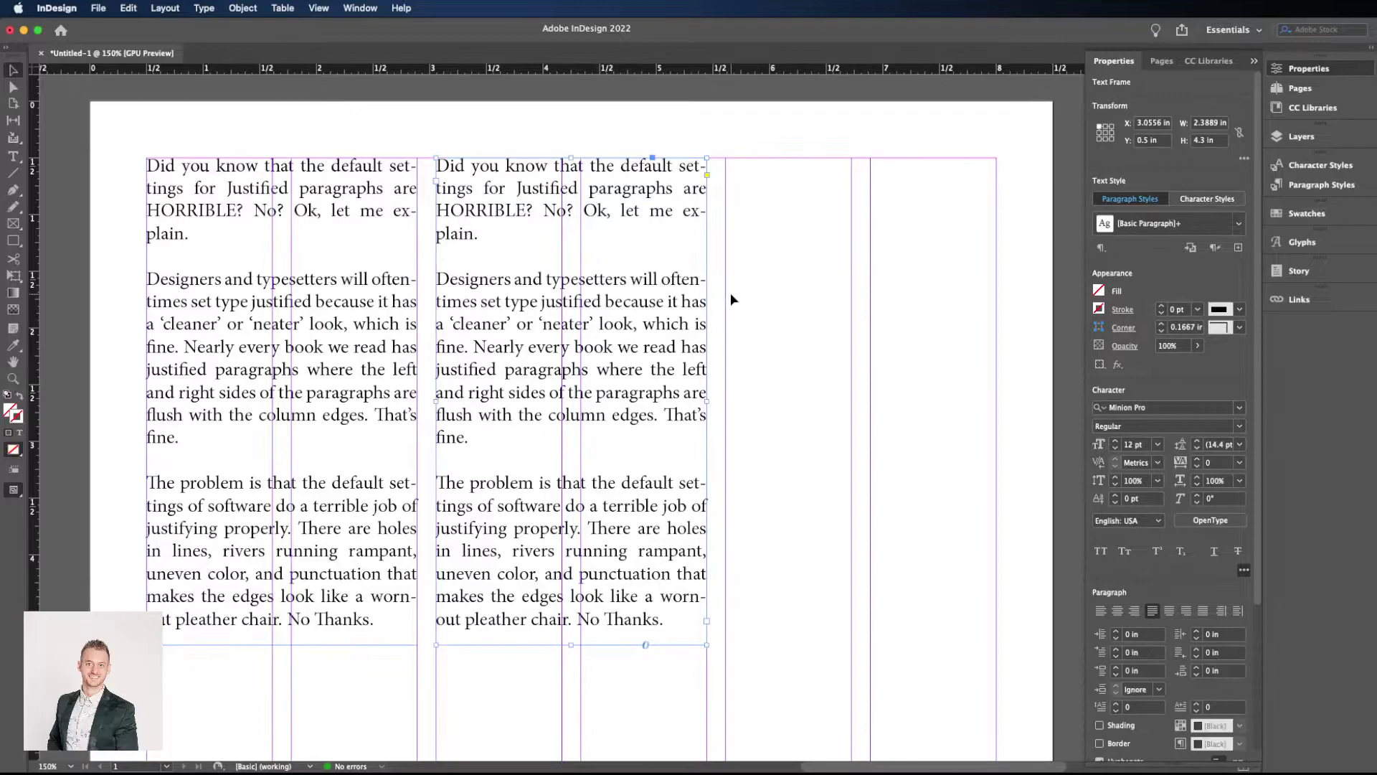
pyautogui.click(360, 8)
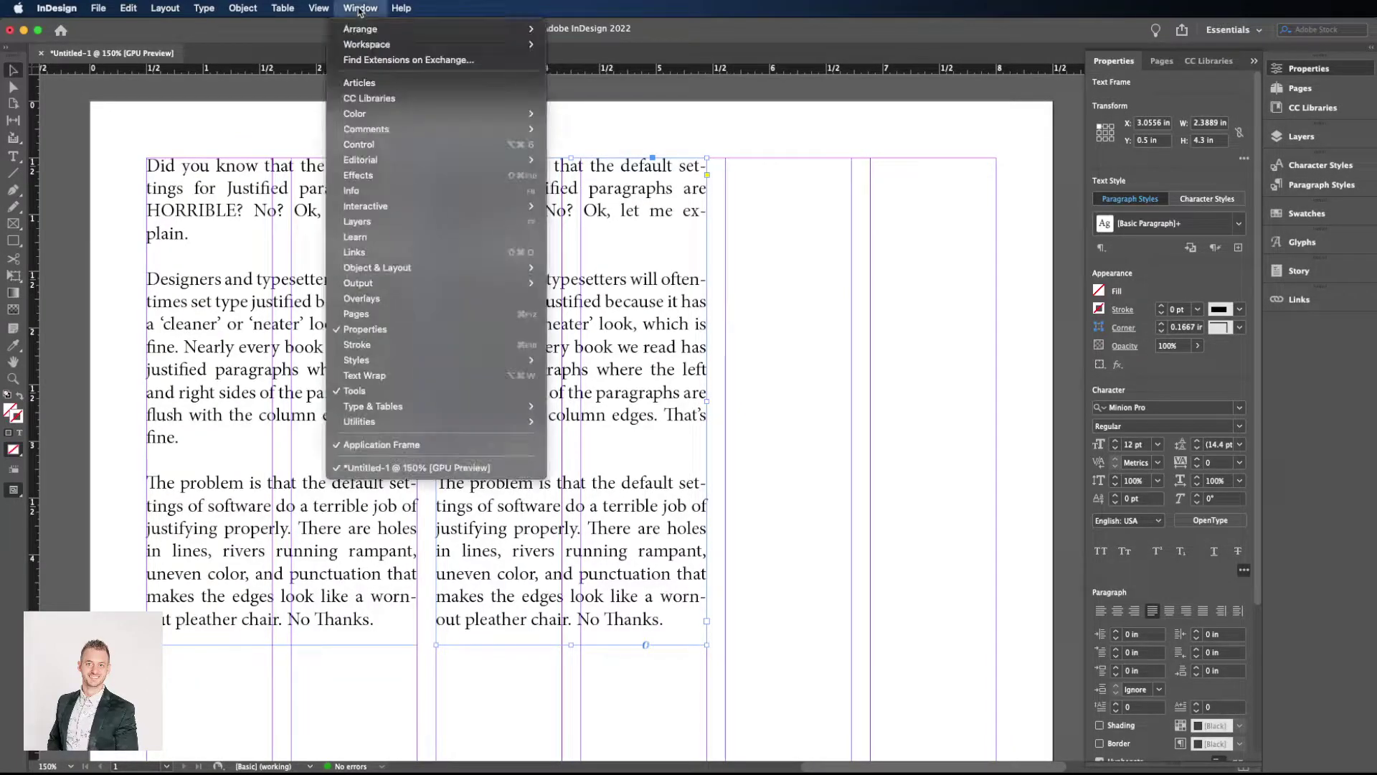
pyautogui.moveTo(417, 407)
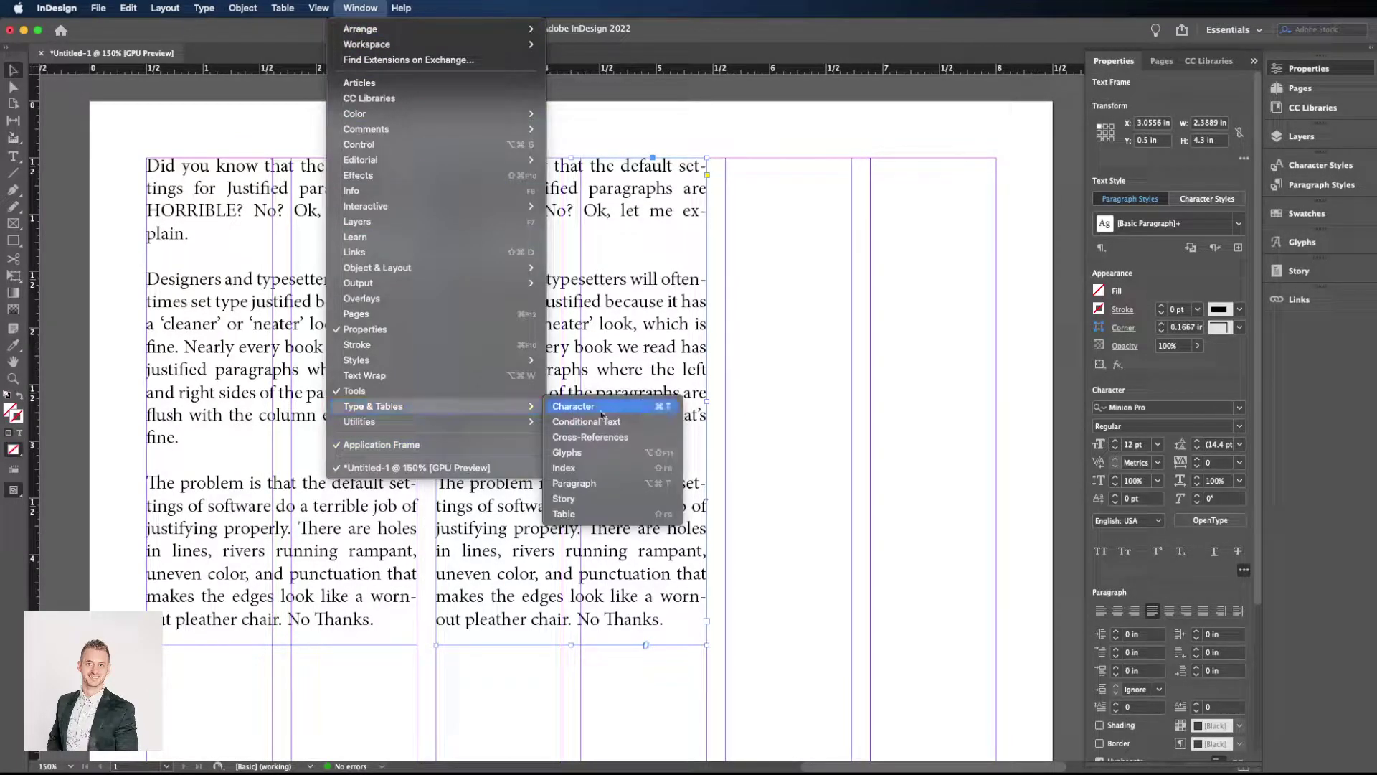
pyautogui.click(587, 484)
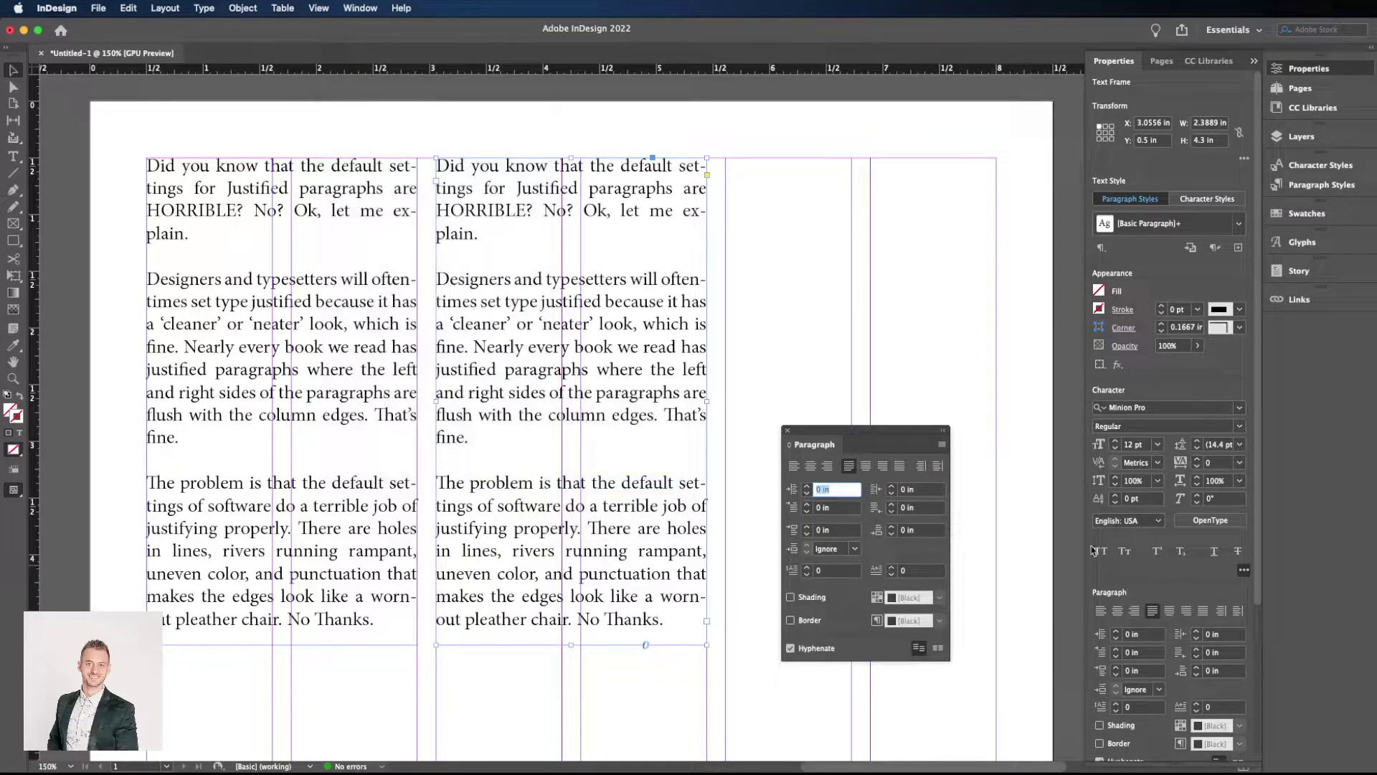
pyautogui.moveTo(900, 435); pyautogui.dragTo(940, 403)
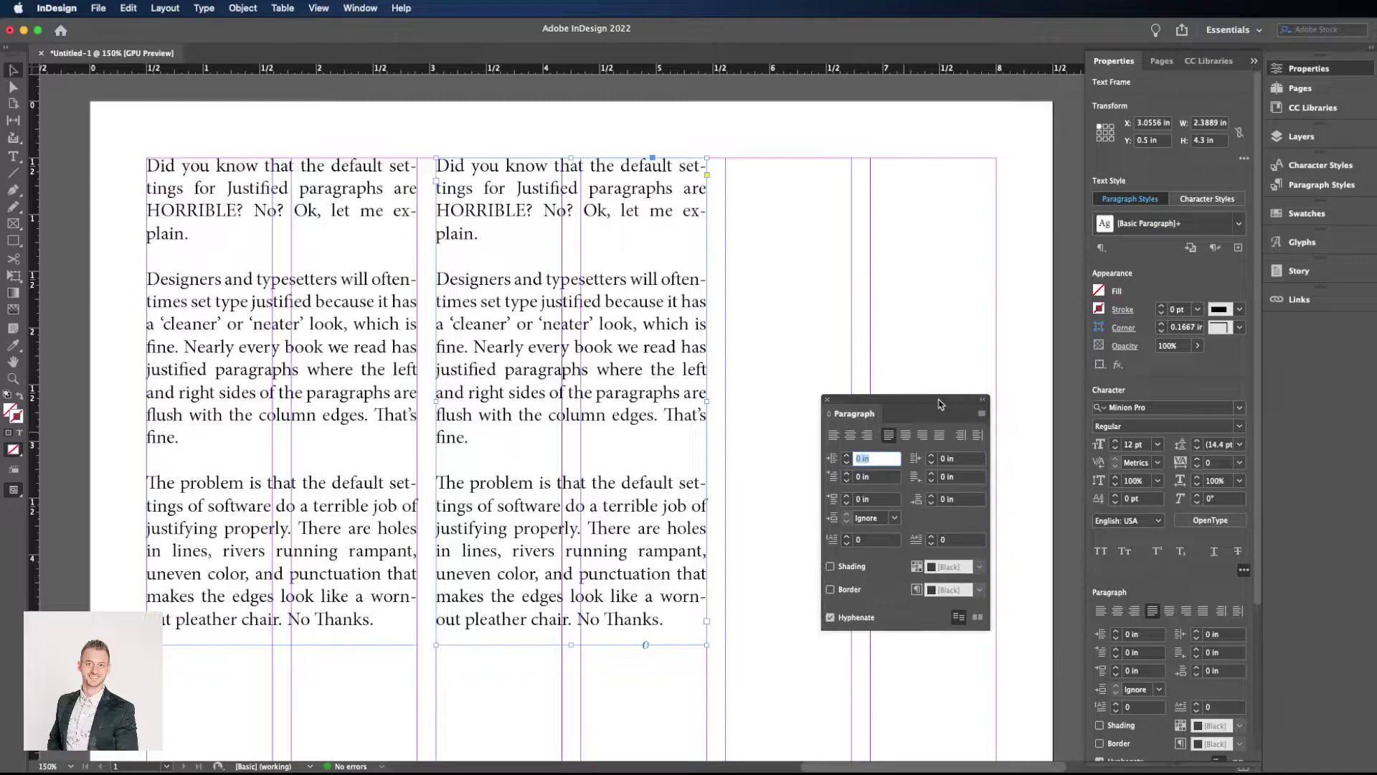
pyautogui.click(980, 414)
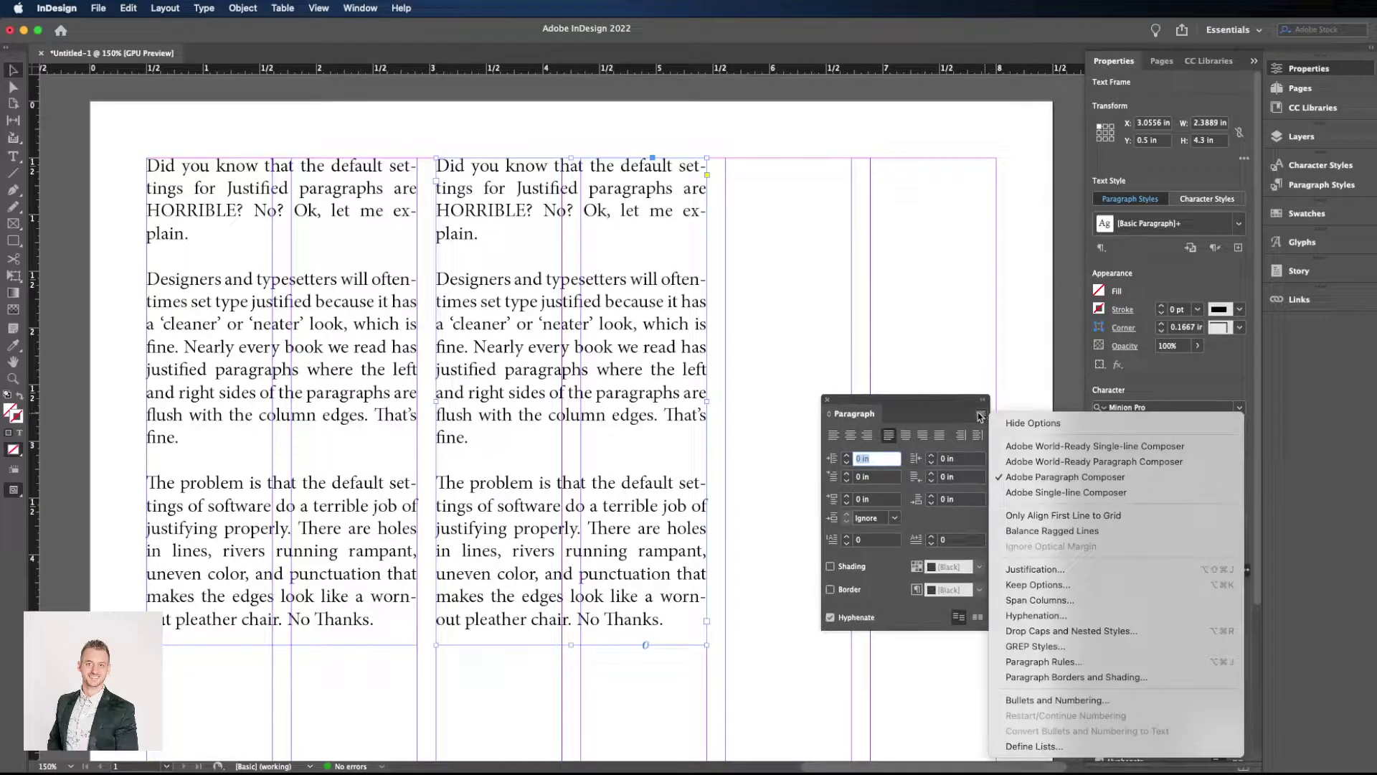
pyautogui.click(1045, 575)
pyautogui.moveTo(854, 423); pyautogui.dragTo(893, 253)
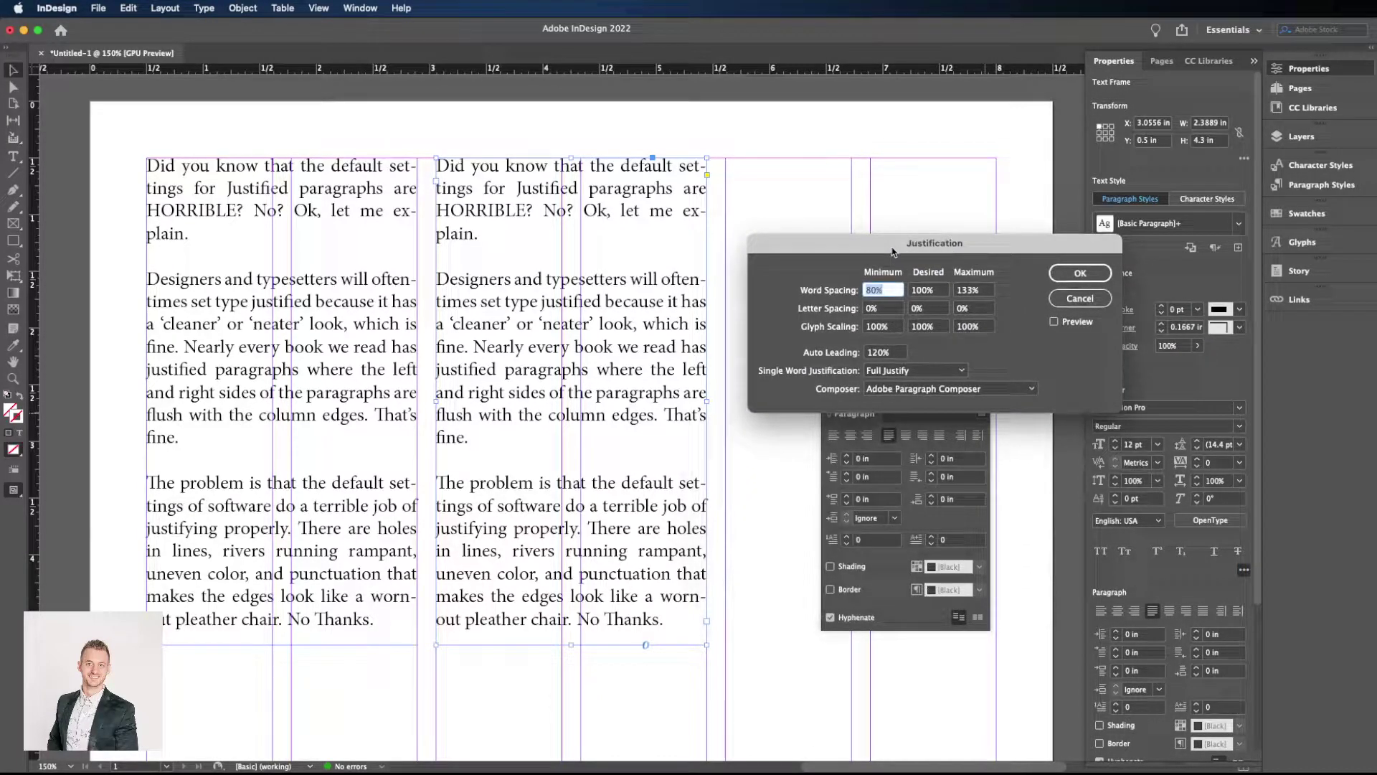
pyautogui.moveTo(892, 249); pyautogui.dragTo(873, 174)
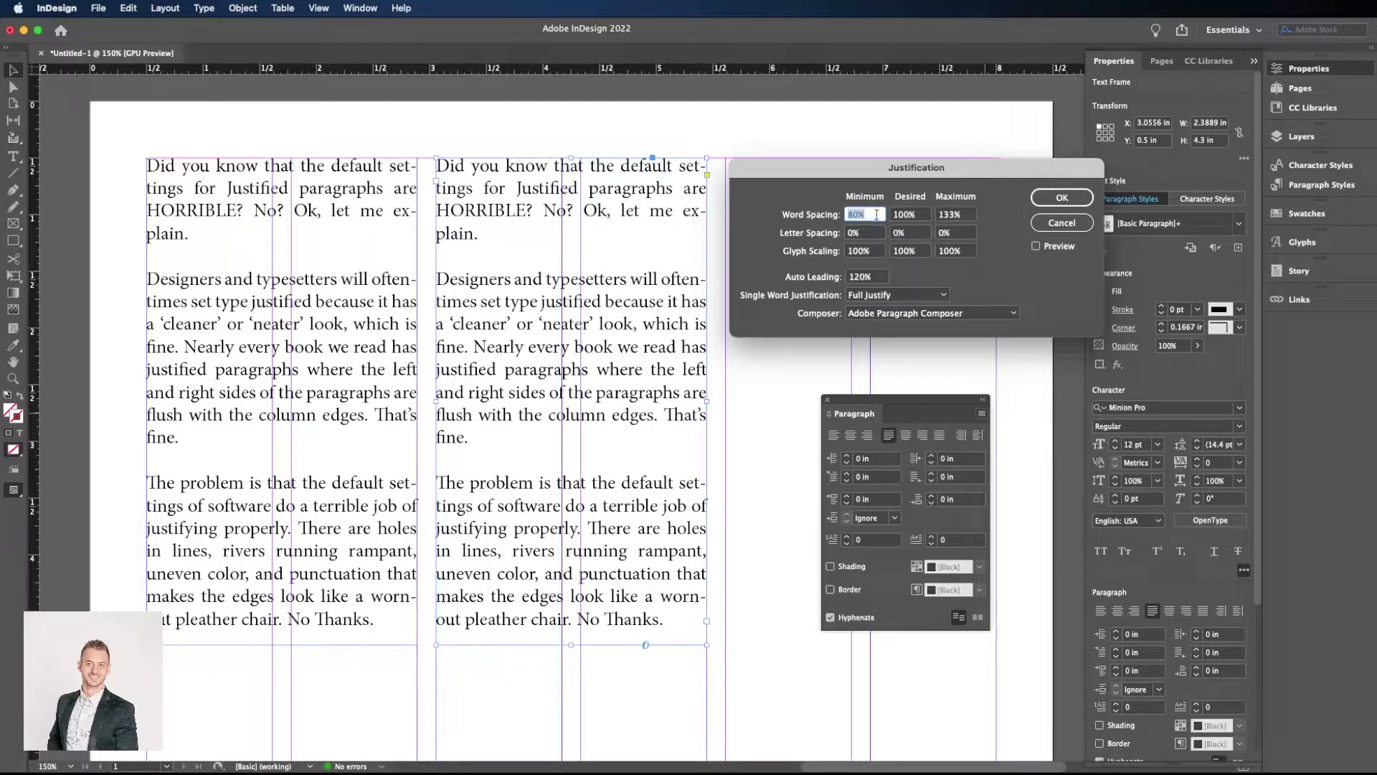
# Step: Examine the word spacing, letter spacing and glyph scaling values in the Justification settings
pyautogui.click(867, 213)
pyautogui.moveTo(867, 214); pyautogui.dragTo(825, 214)
pyautogui.moveTo(972, 216); pyautogui.dragTo(929, 217)
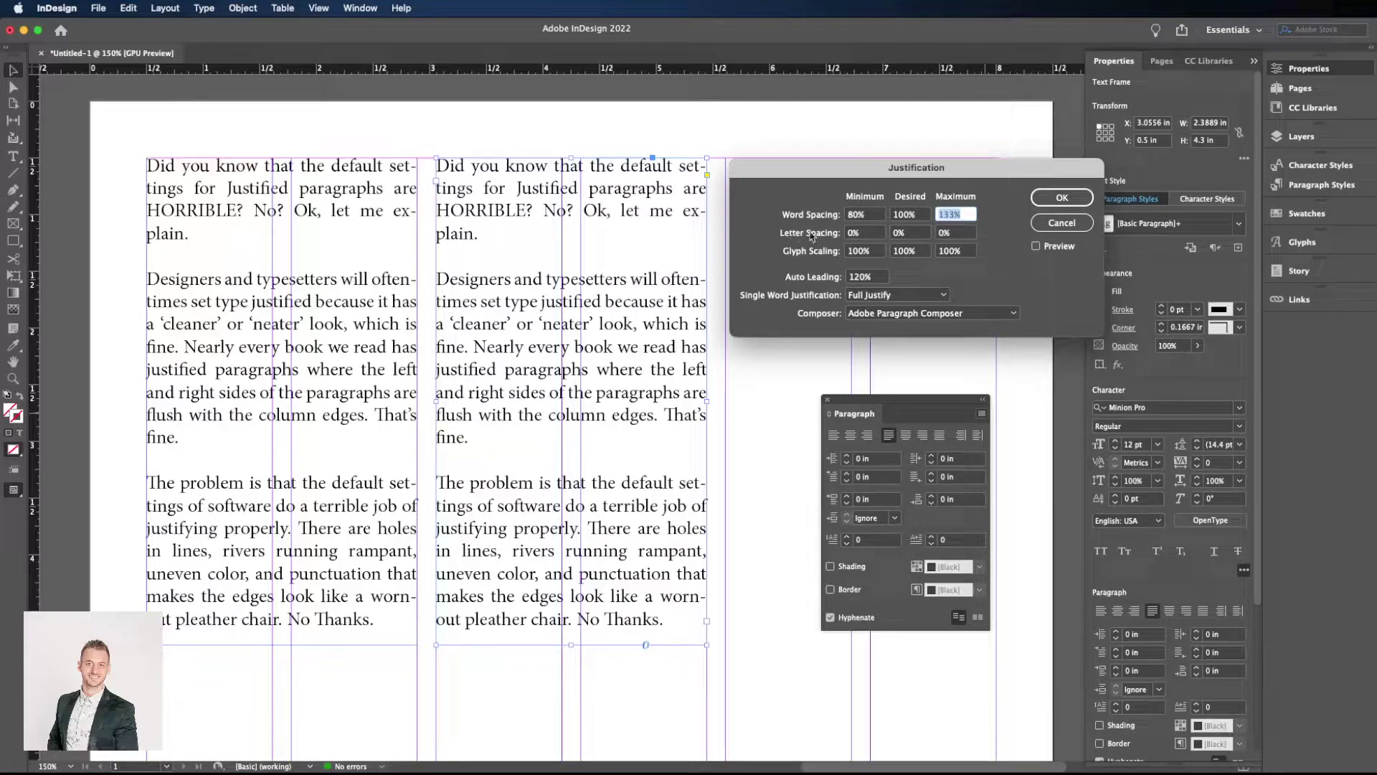
pyautogui.press('Tab')
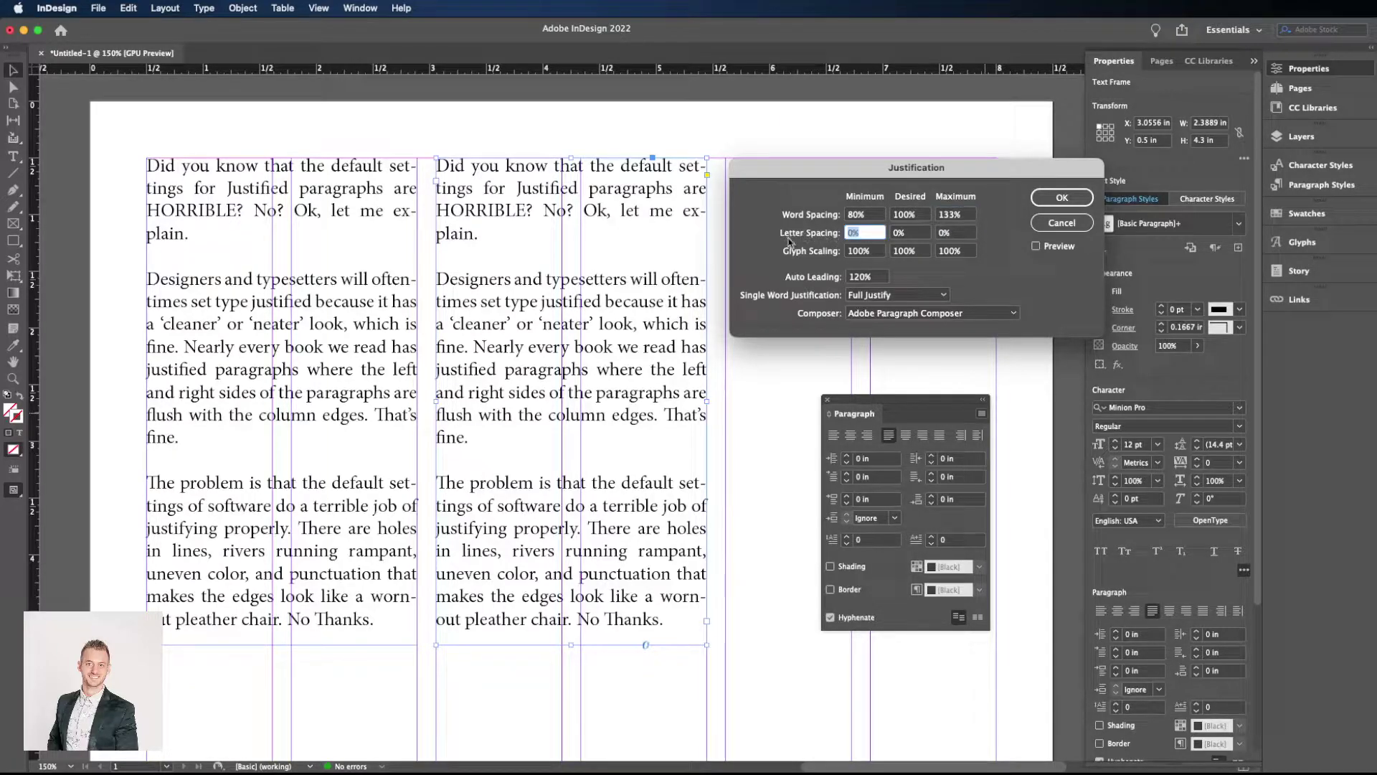
pyautogui.press('Tab')
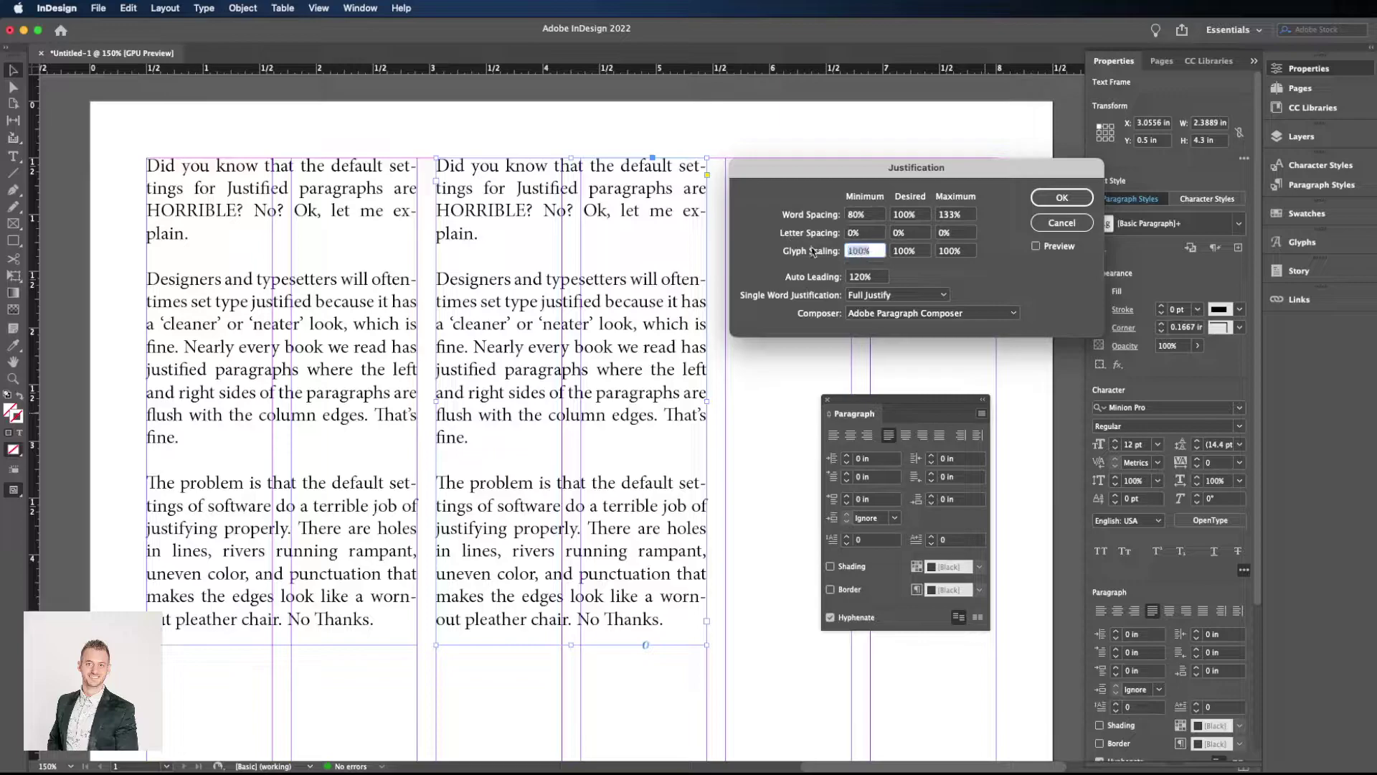
# Step: Set the word spacing to a minimum of 95% and a maximum of 115%
pyautogui.click(882, 216)
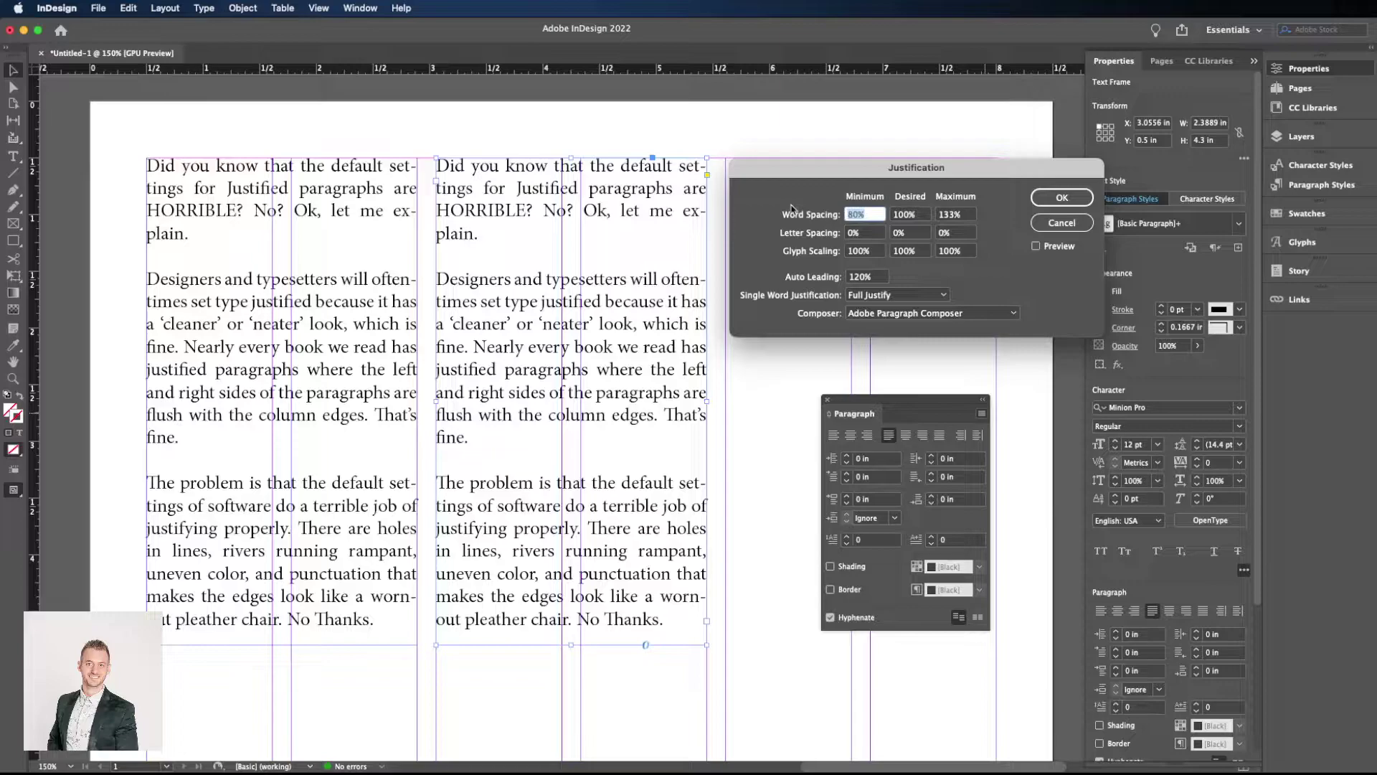
pyautogui.write('95')
pyautogui.click(943, 217)
pyautogui.write('115')
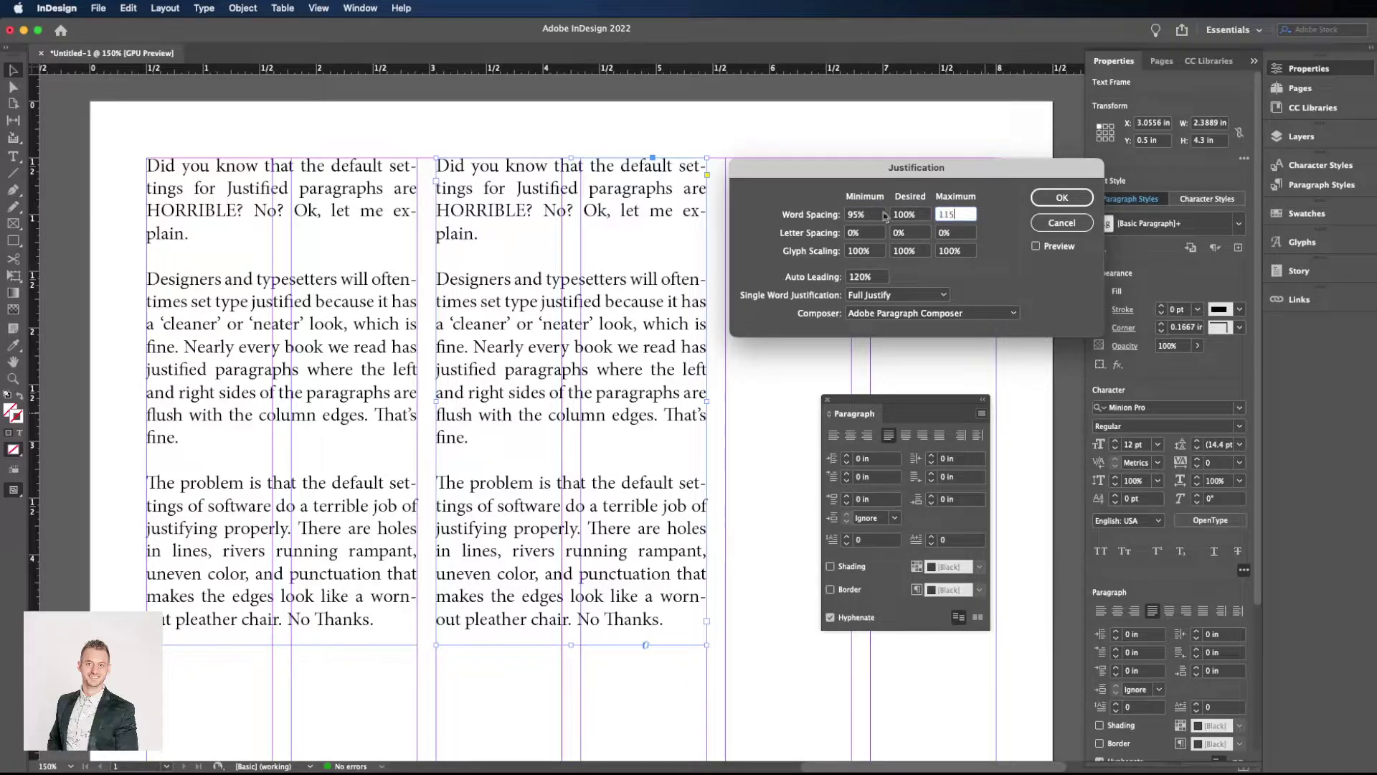
# Step: Toggle the preview on and off to compare the duplicated column with and without the new word spacing
pyautogui.click(1037, 246)
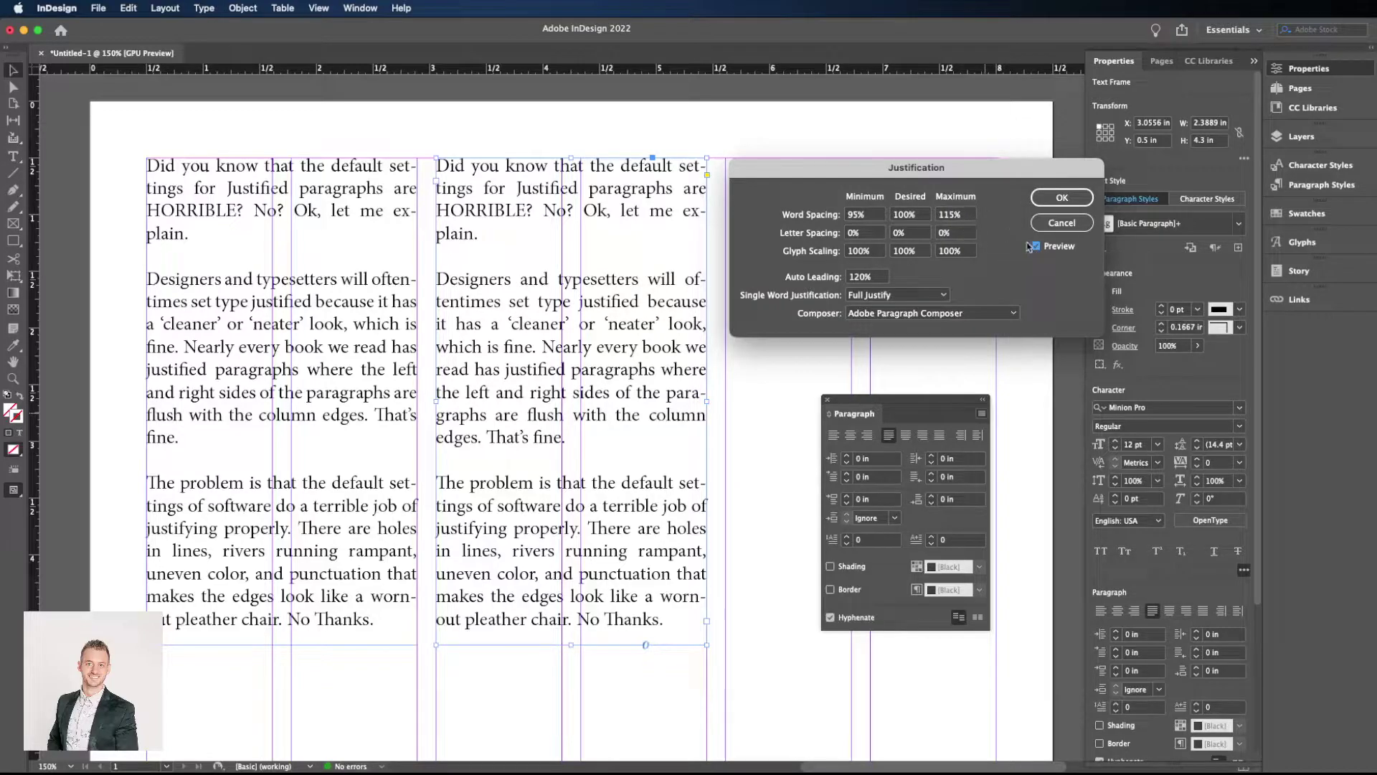
pyautogui.click(1036, 246)
pyautogui.click(1037, 246)
pyautogui.click(1036, 246)
pyautogui.click(1037, 246)
pyautogui.click(1037, 246)
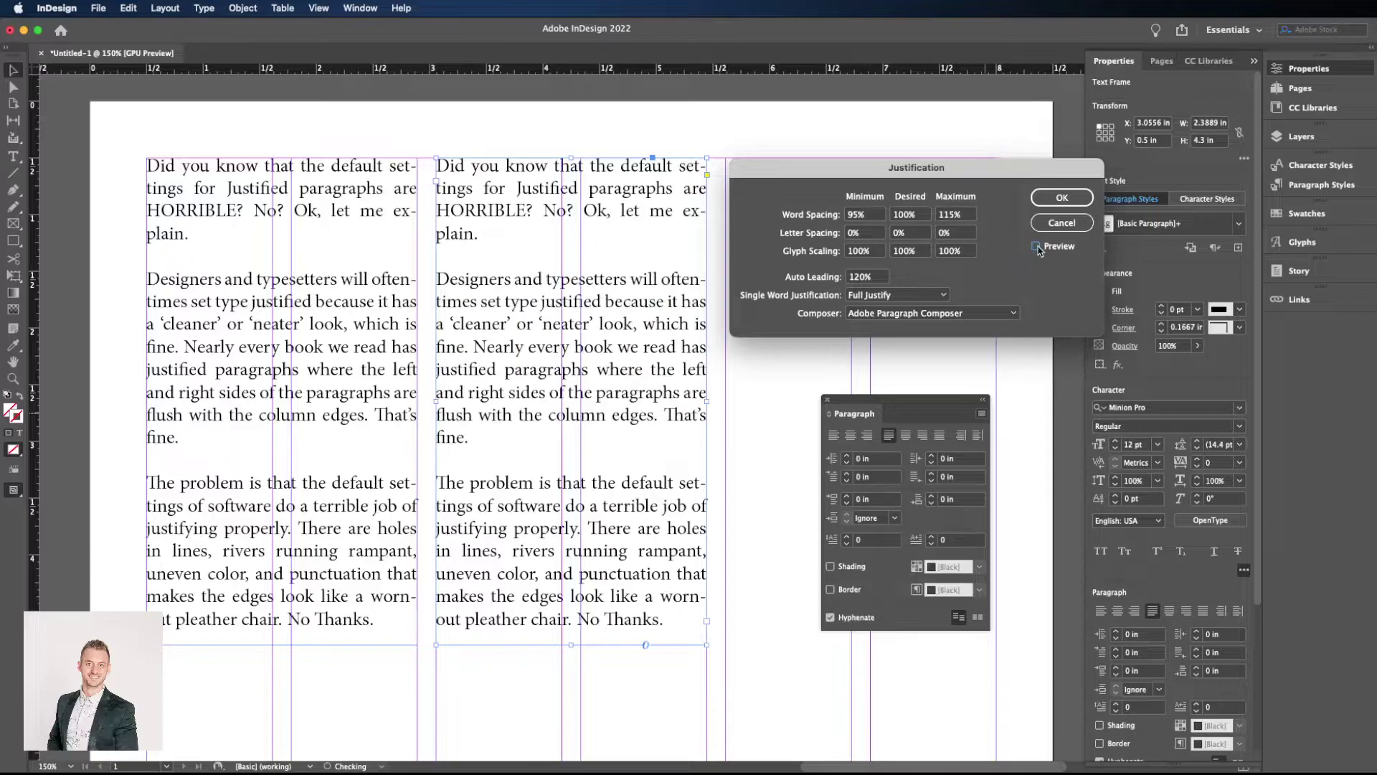
pyautogui.click(1037, 246)
pyautogui.click(1037, 246)
# Step: Set the letter spacing to a minimum of -5% and a maximum of 5%
pyautogui.click(868, 233)
pyautogui.write('-5')
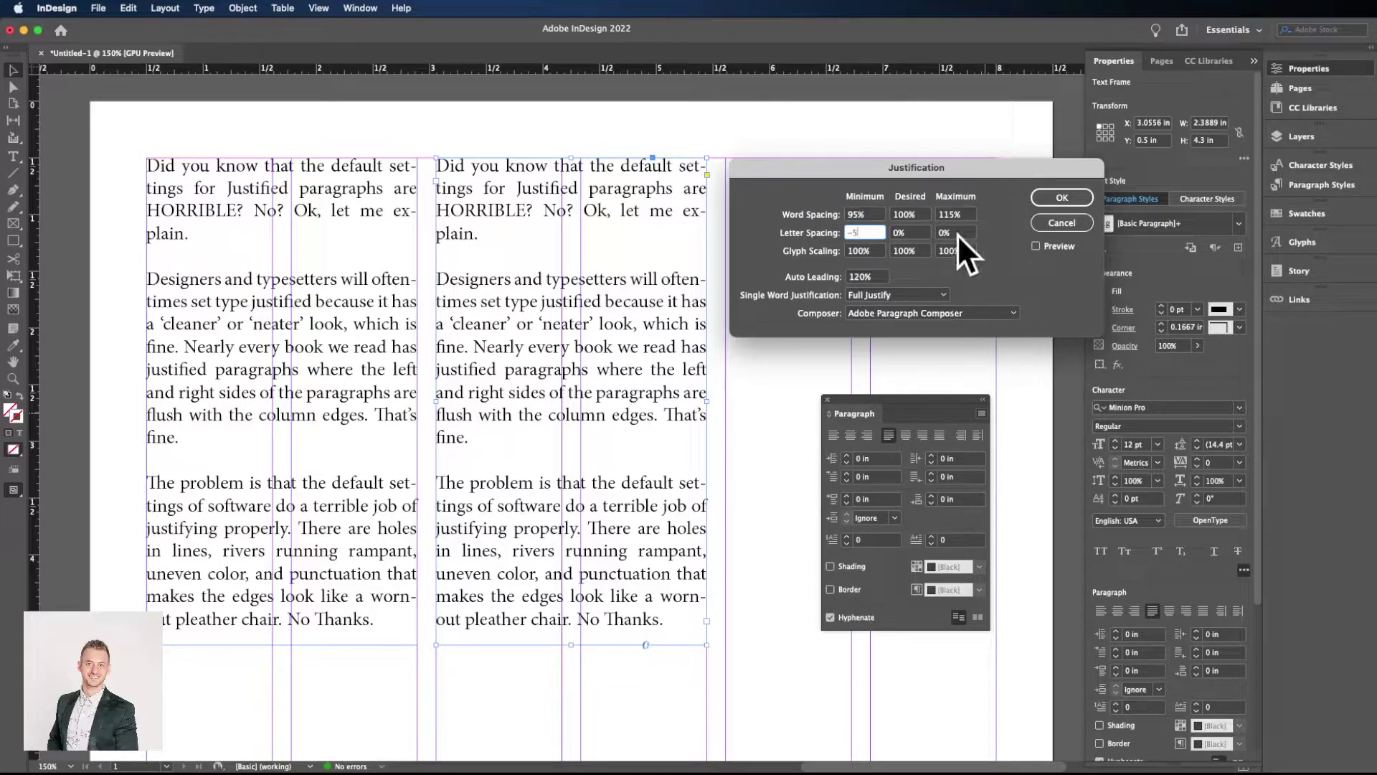
pyautogui.click(954, 233)
pyautogui.doubleClick(962, 233)
pyautogui.write('5')
pyautogui.press('Tab')
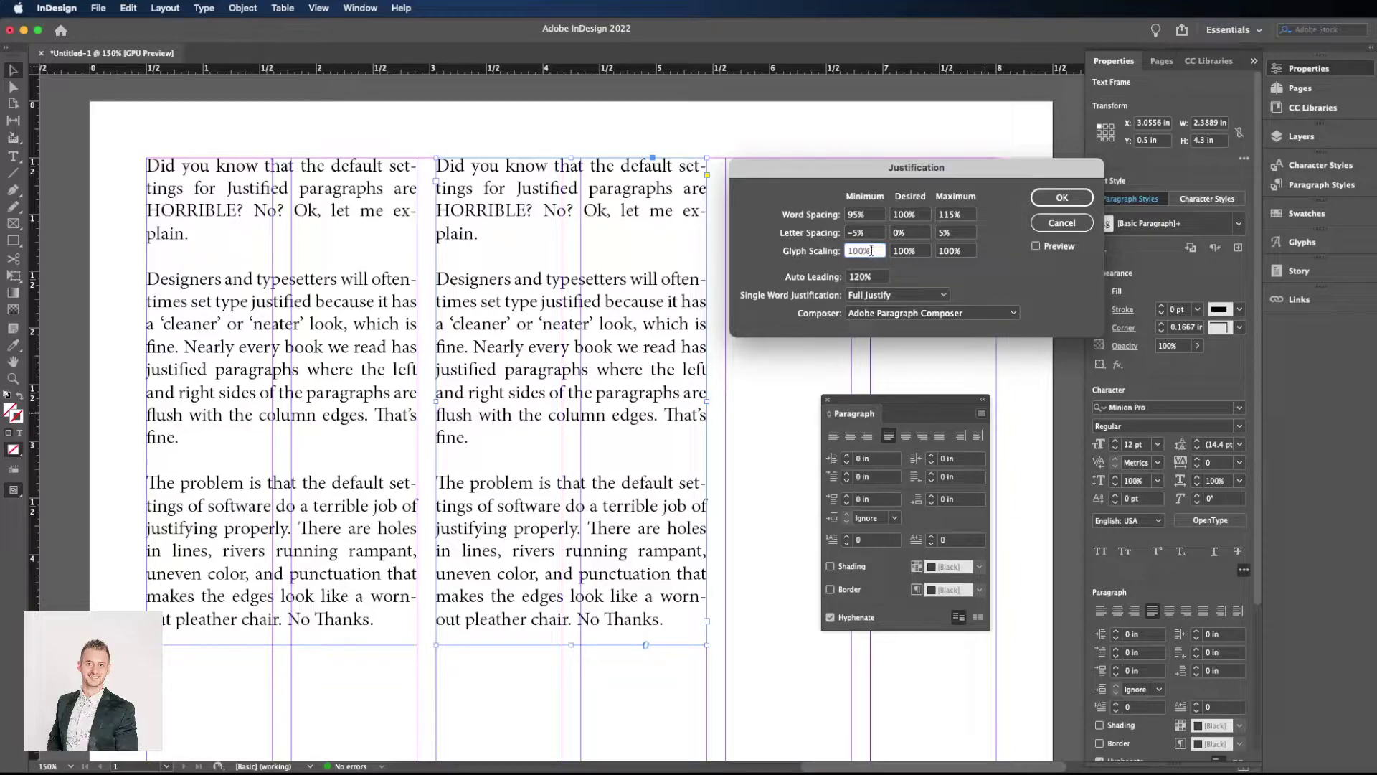
# Step: Set the glyph scaling to a minimum of 97% and a maximum of 103%, preview the result, and apply the justification settings
pyautogui.moveTo(875, 252); pyautogui.dragTo(860, 242)
pyautogui.write('97')
pyautogui.press('Tab')
pyautogui.press('Tab')
pyautogui.write('10')
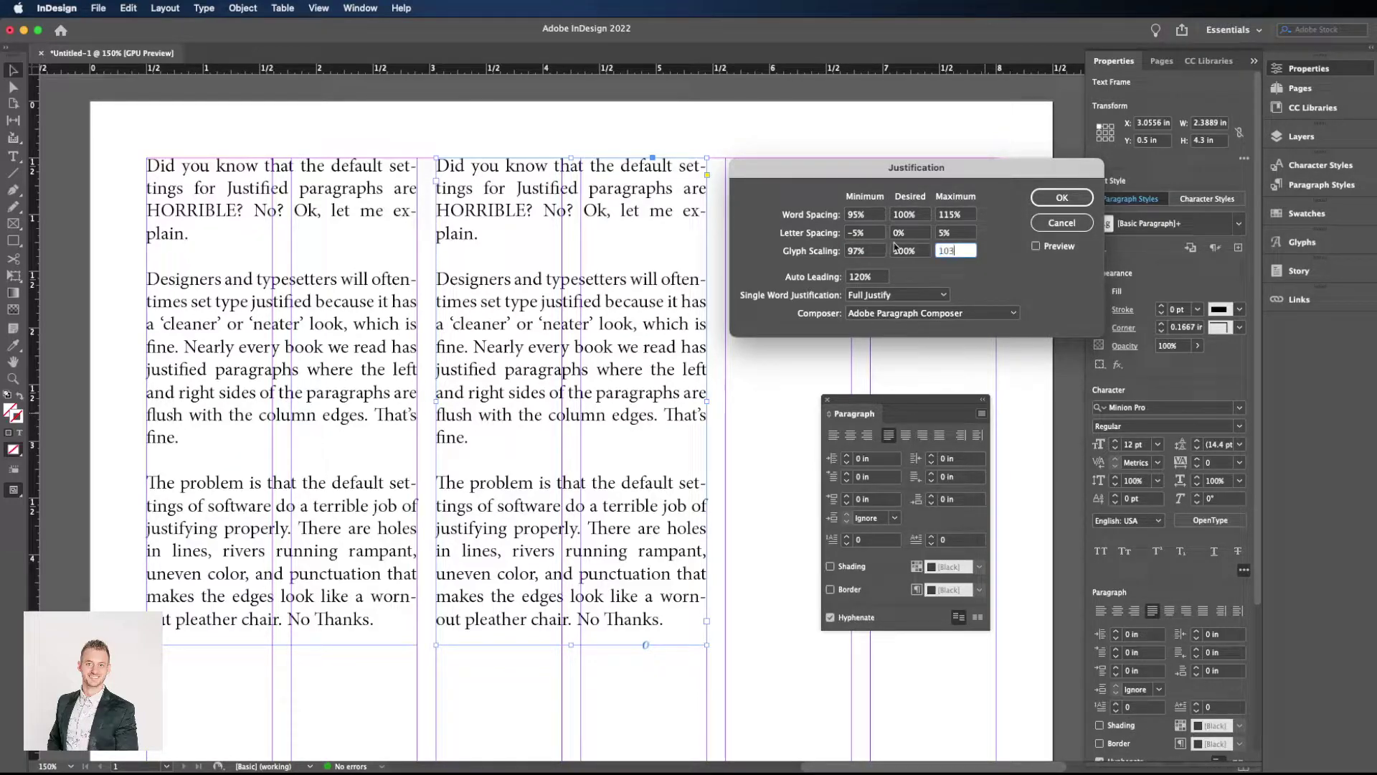
pyautogui.write('3')
pyautogui.click(1037, 246)
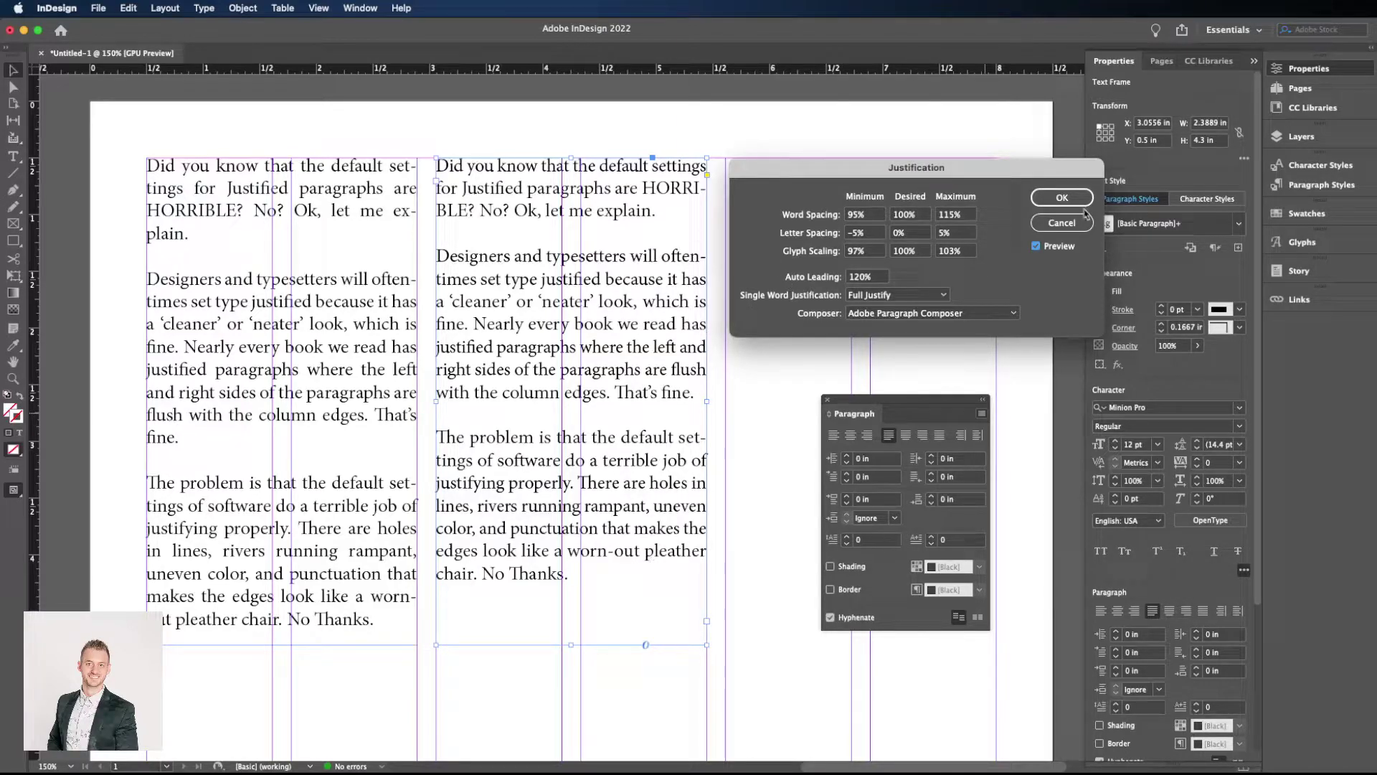
pyautogui.click(1062, 198)
# Step: Deselect the frame, hide the guides, and move the floating paragraph options off the page to compare both columns
pyautogui.click(872, 215)
pyautogui.press('w')
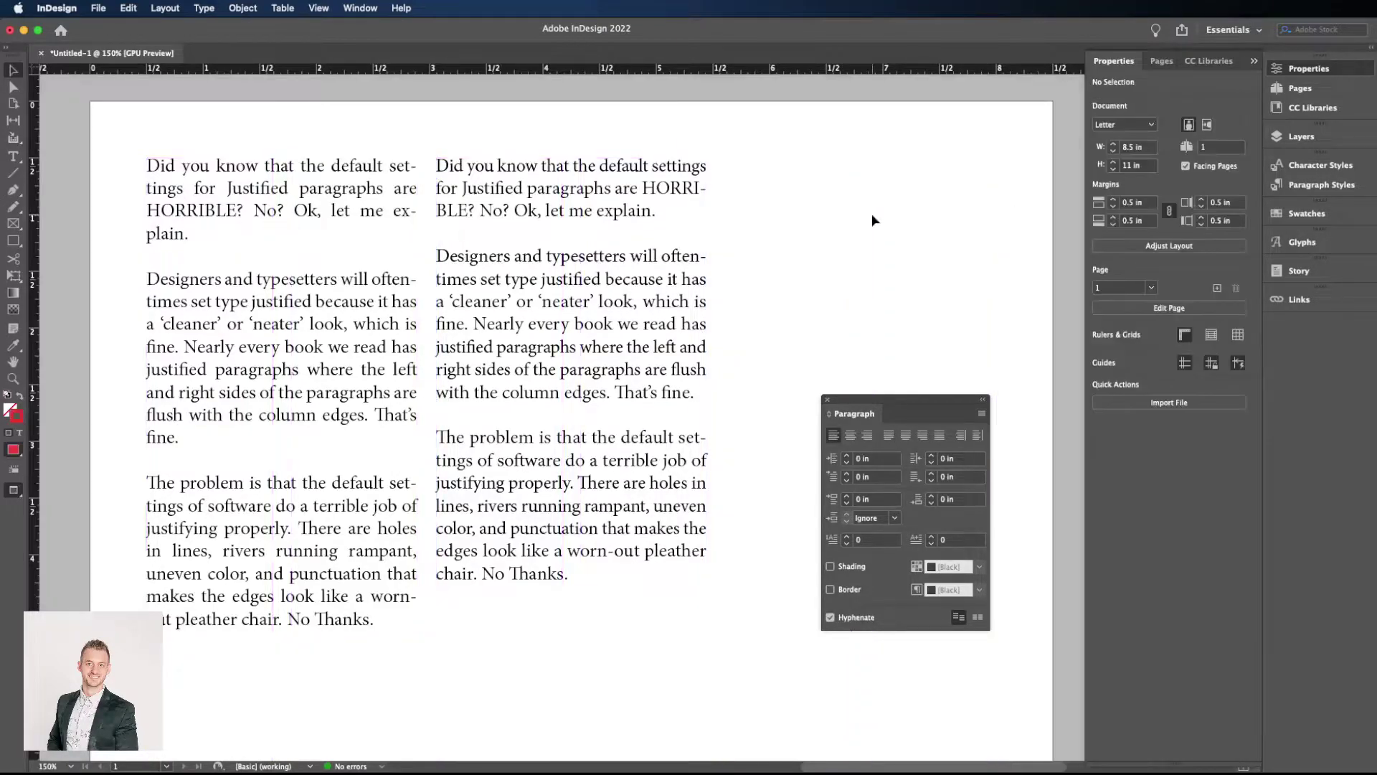
pyautogui.moveTo(908, 399); pyautogui.dragTo(1141, 373)
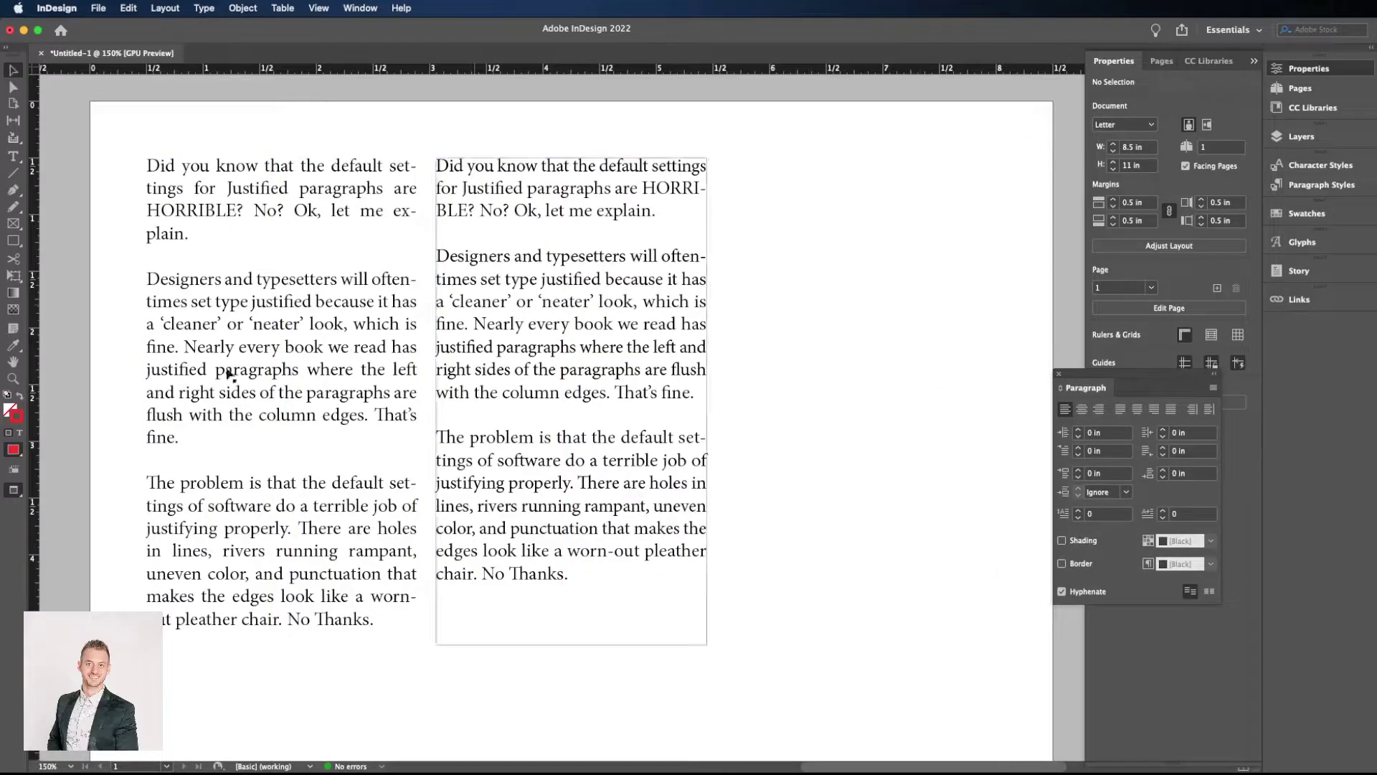
# Step: Mark word gaps in the adjusted column's second paragraph with the Pencil tool, then undo the marks
pyautogui.click(14, 206)
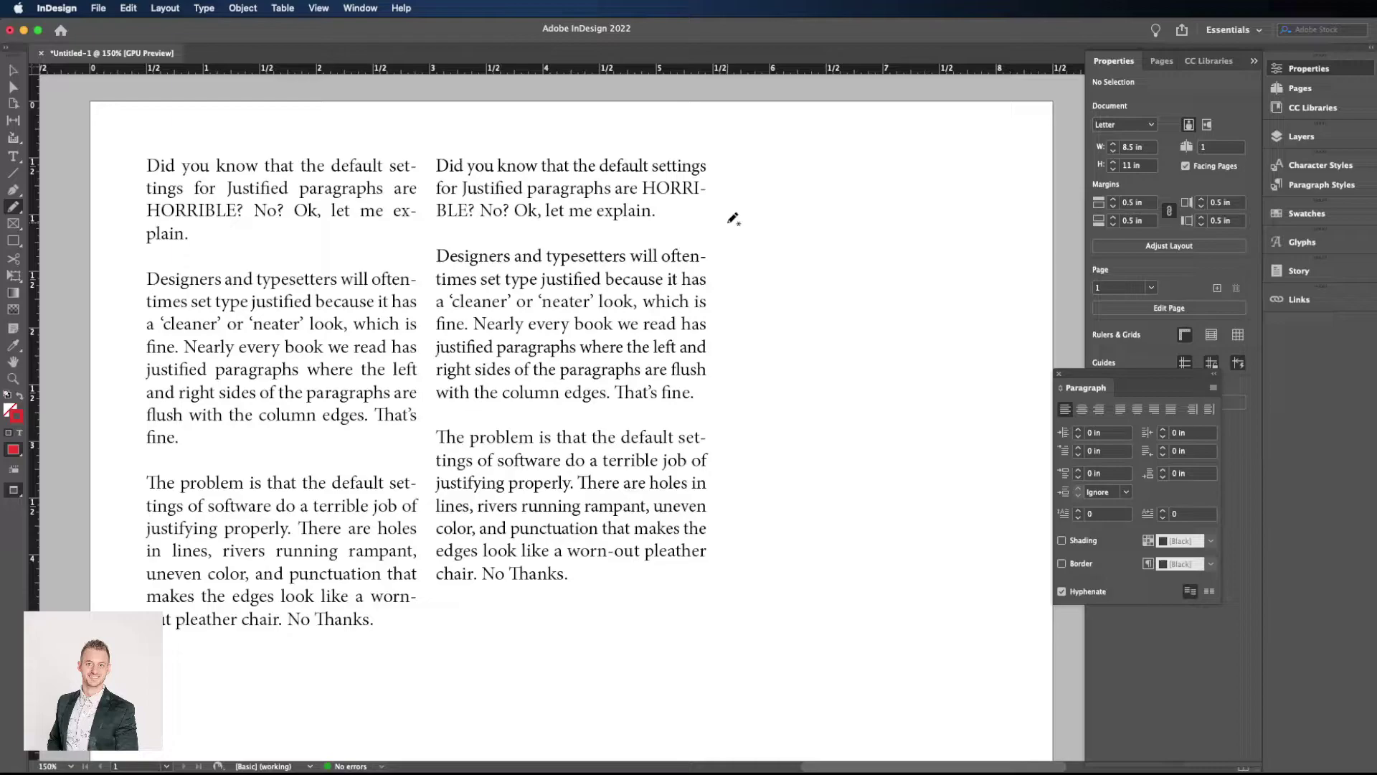
pyautogui.moveTo(526, 321)
pyautogui.mouseDown()
pyautogui.moveTo(474, 316)
pyautogui.moveTo(471, 337)
pyautogui.moveTo(536, 298)
pyautogui.moveTo(582, 327)
pyautogui.moveTo(559, 372)
pyautogui.mouseUp()
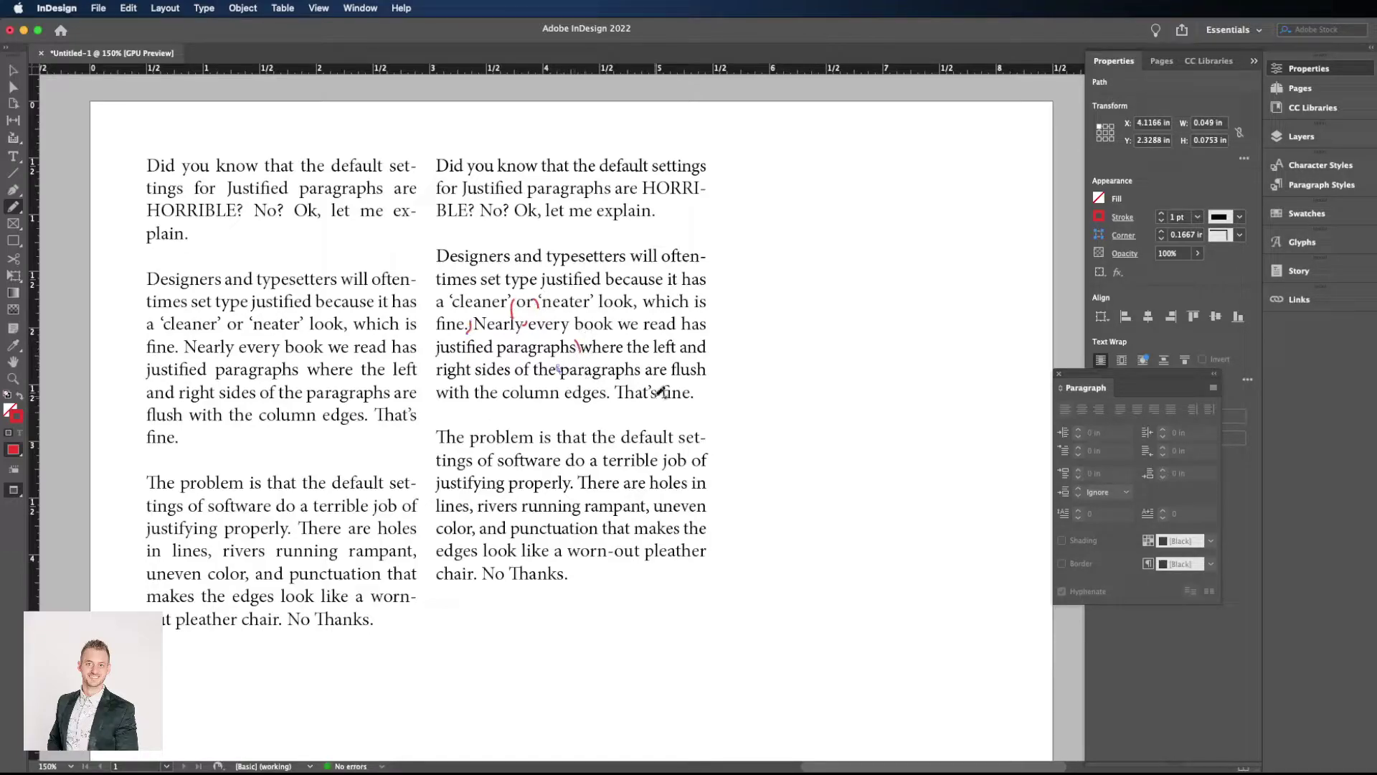
pyautogui.press('super+z')
pyautogui.press('super+z')
pyautogui.press('super+z')
pyautogui.press('super+z')
pyautogui.press('super+z')
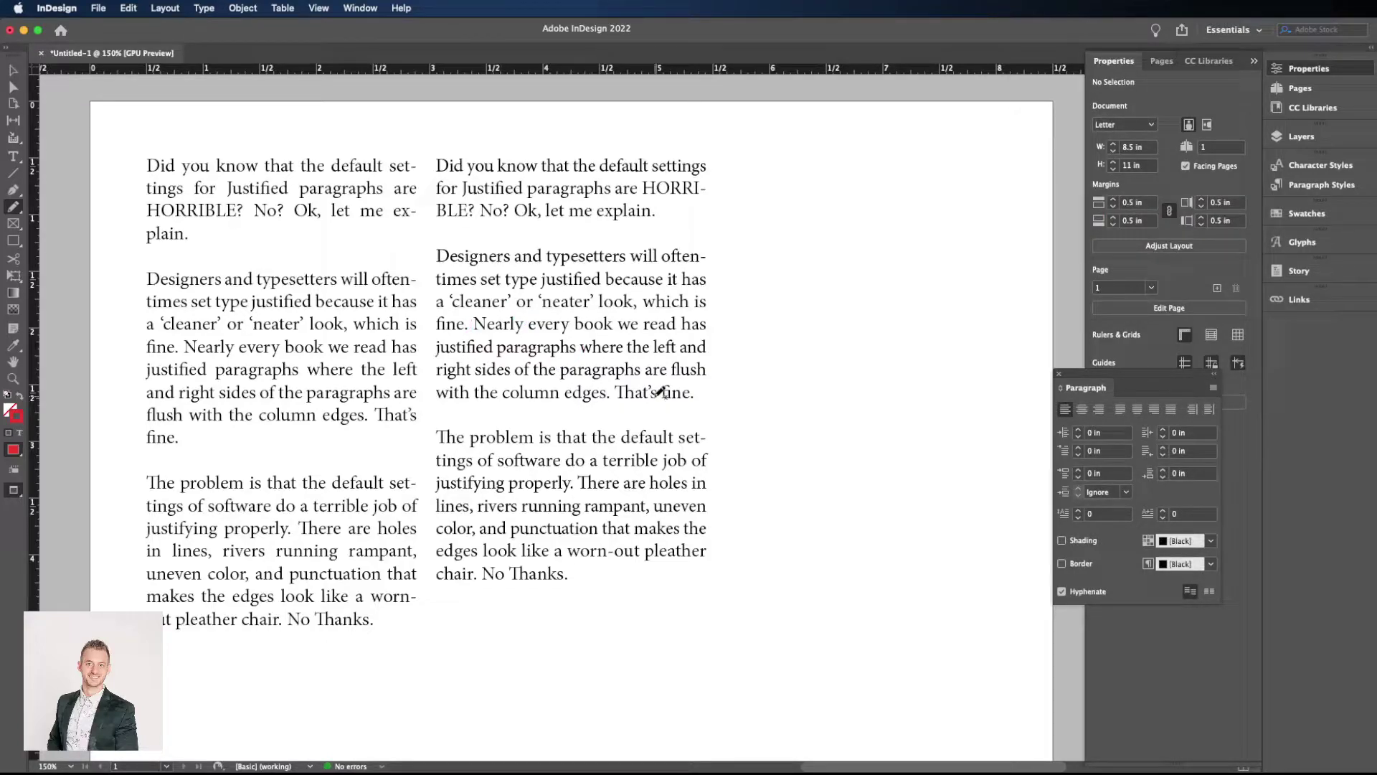
# Step: Reopen the Justification settings for the adjusted text frame
pyautogui.press('v')
pyautogui.click(688, 330)
pyautogui.moveTo(1177, 380); pyautogui.dragTo(1016, 359)
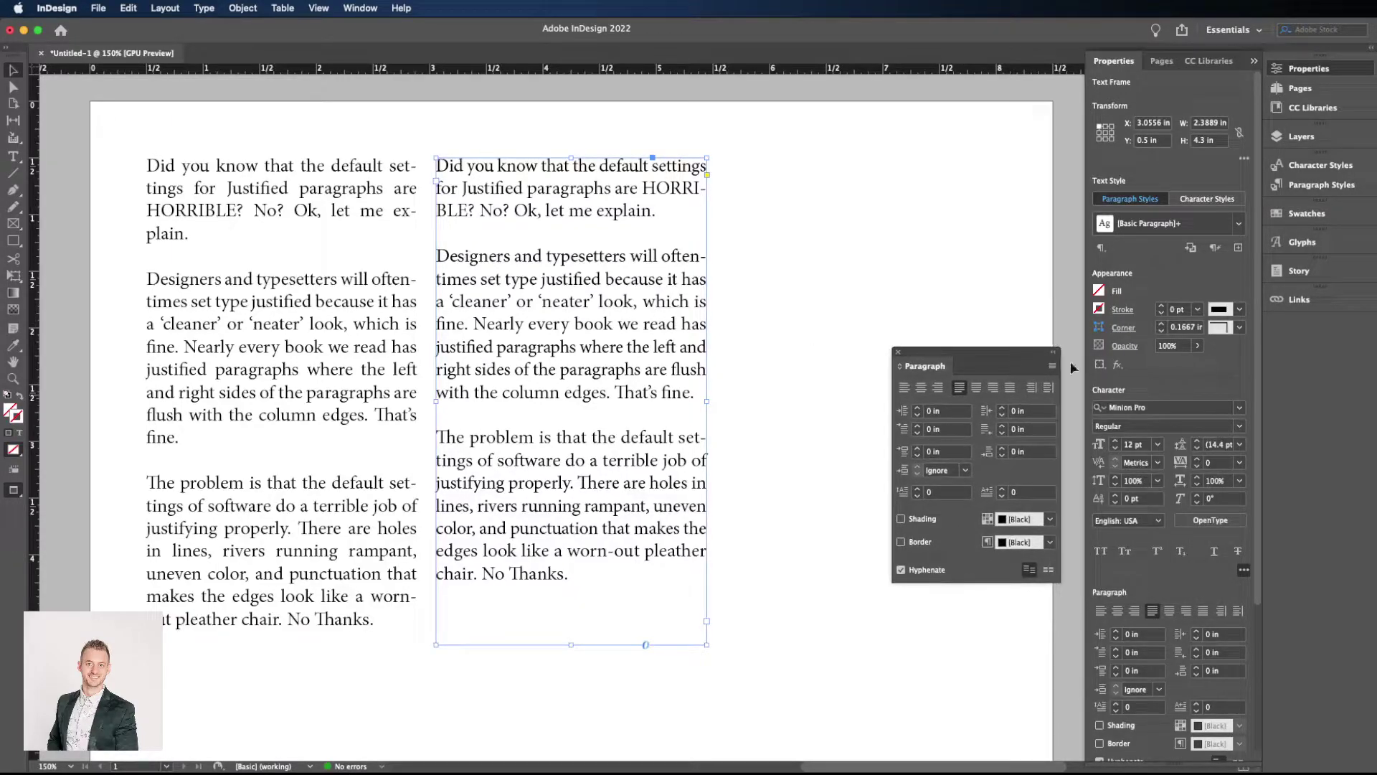
pyautogui.click(1053, 367)
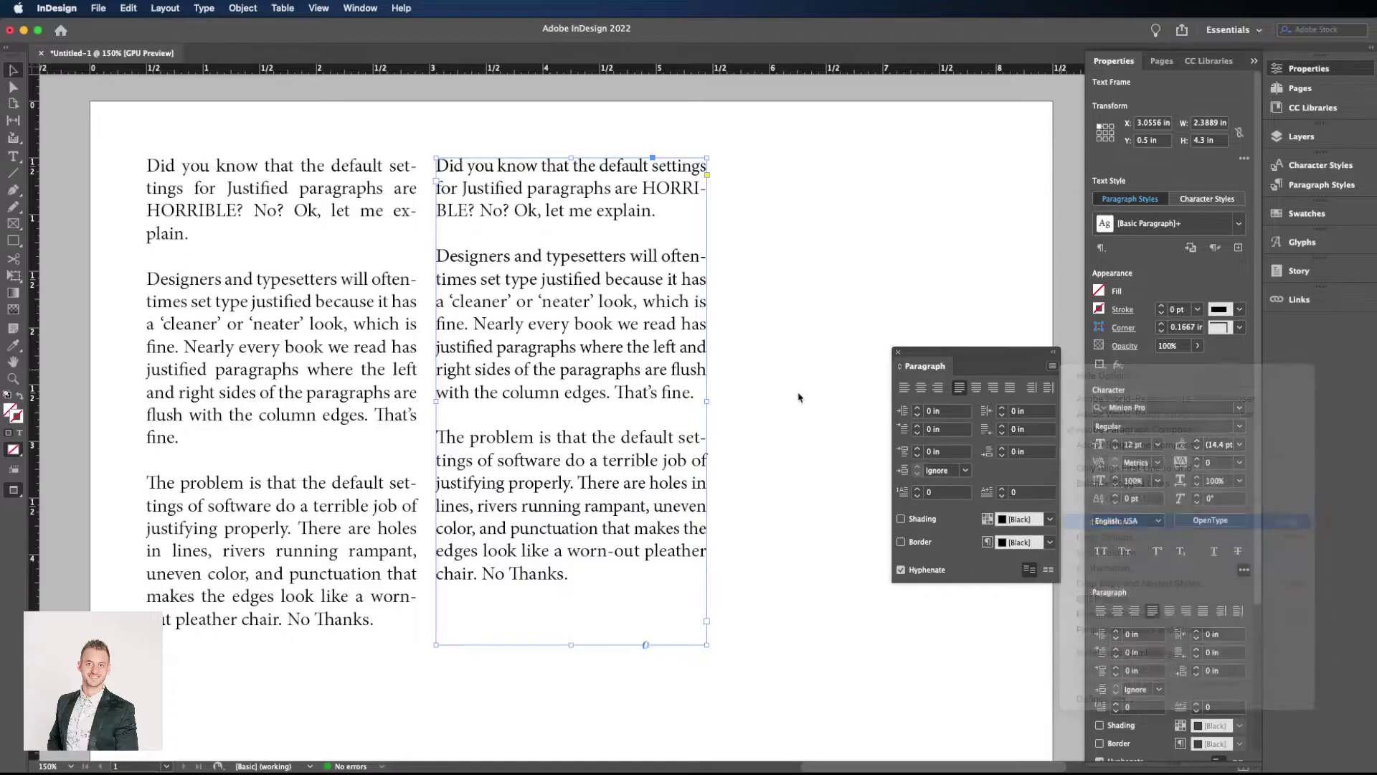
pyautogui.click(1105, 692)
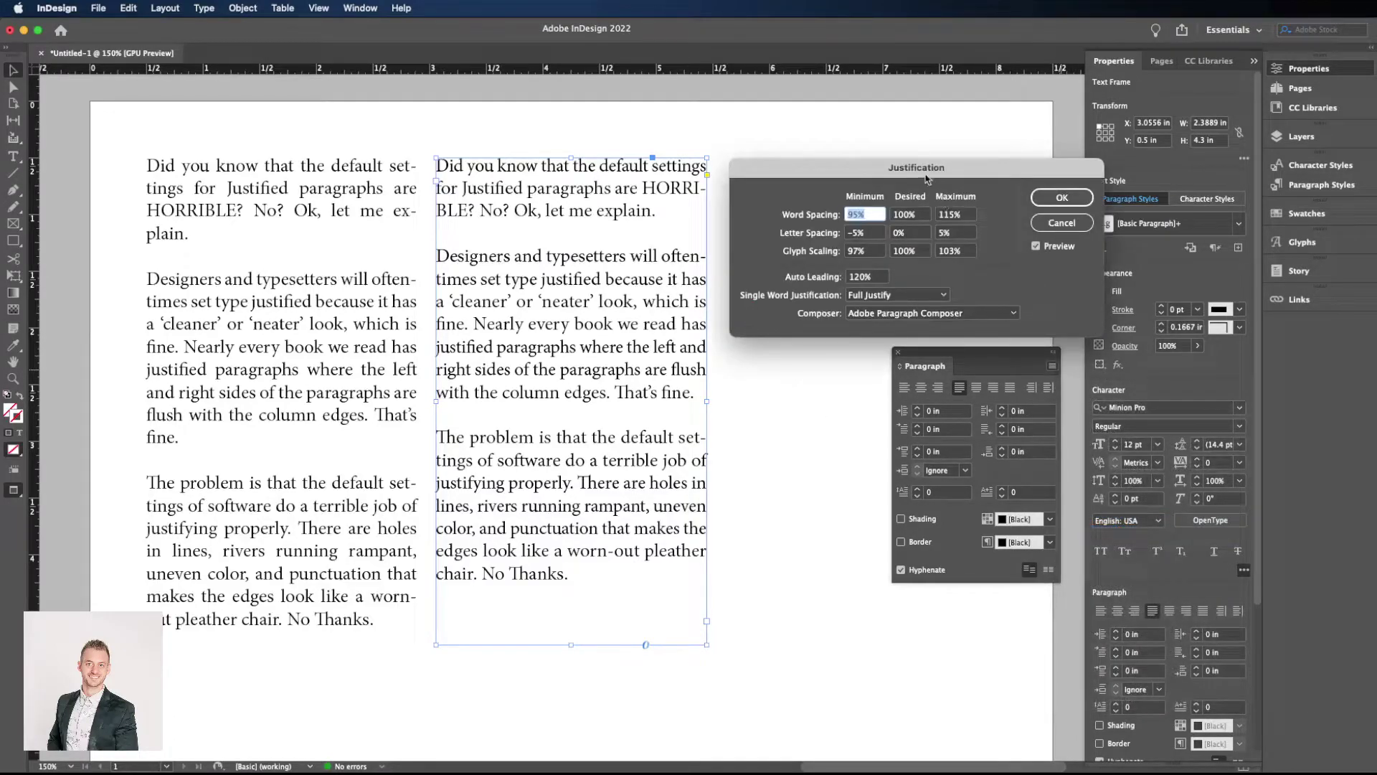
# Step: Try a minimum word spacing of 92%, return it to 95%, and accept the justification settings
pyautogui.press('Down')
pyautogui.press('Down')
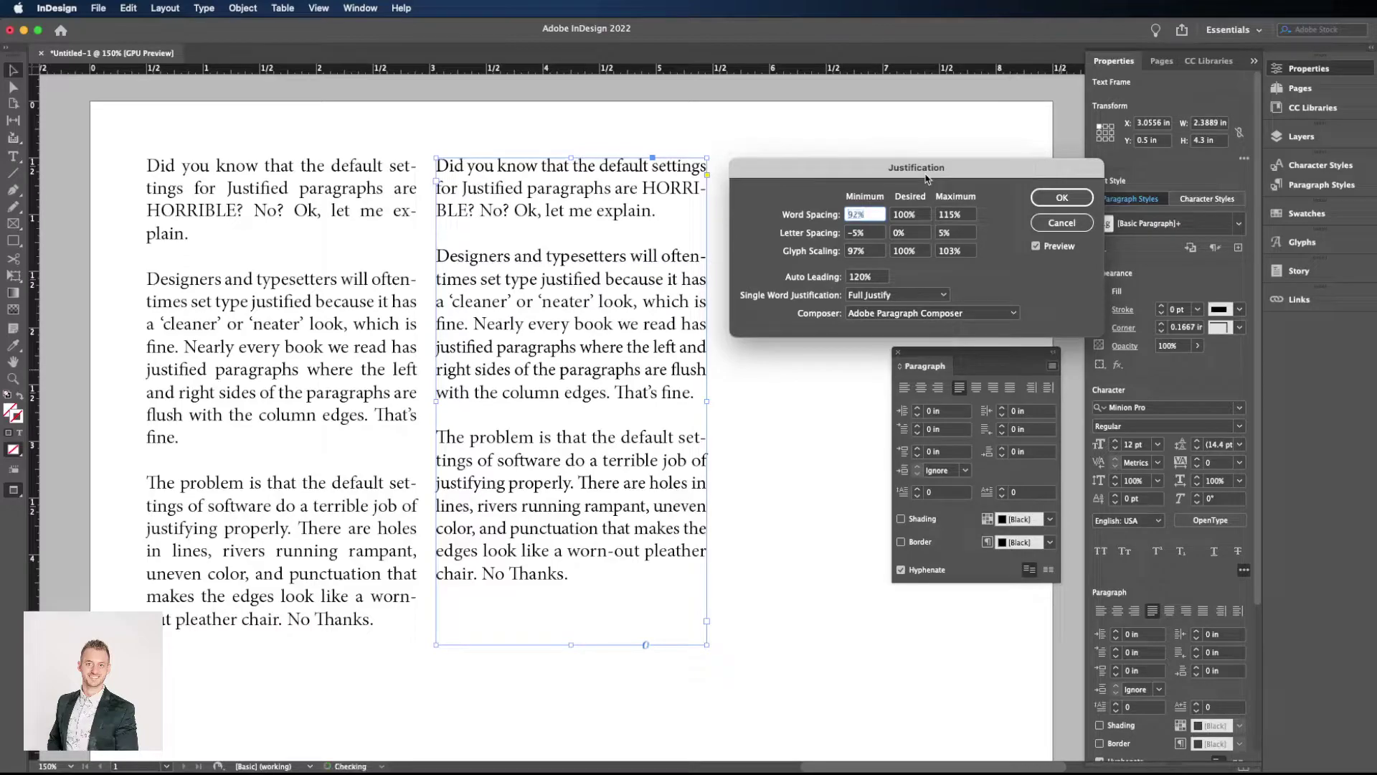
pyautogui.press('Up')
pyautogui.press('Up')
pyautogui.click(870, 234)
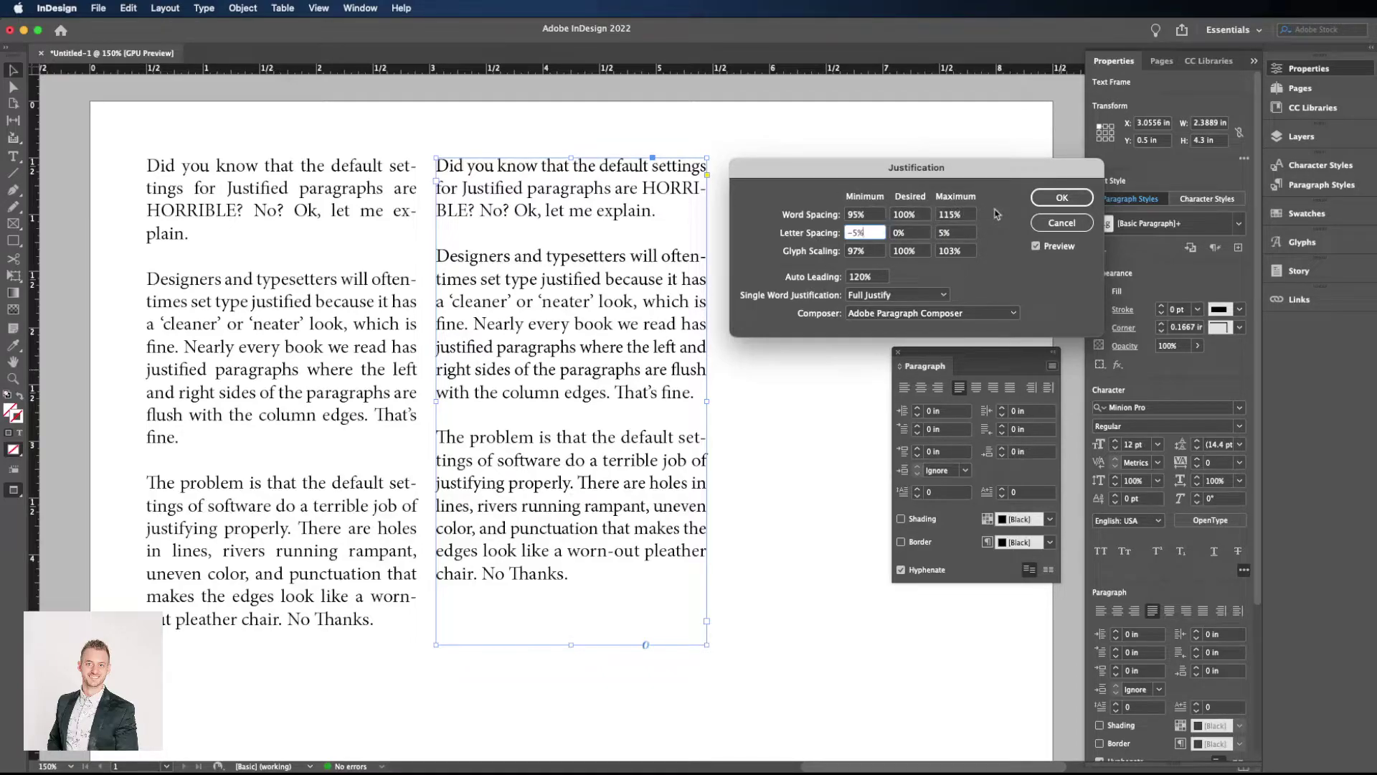
pyautogui.click(1059, 201)
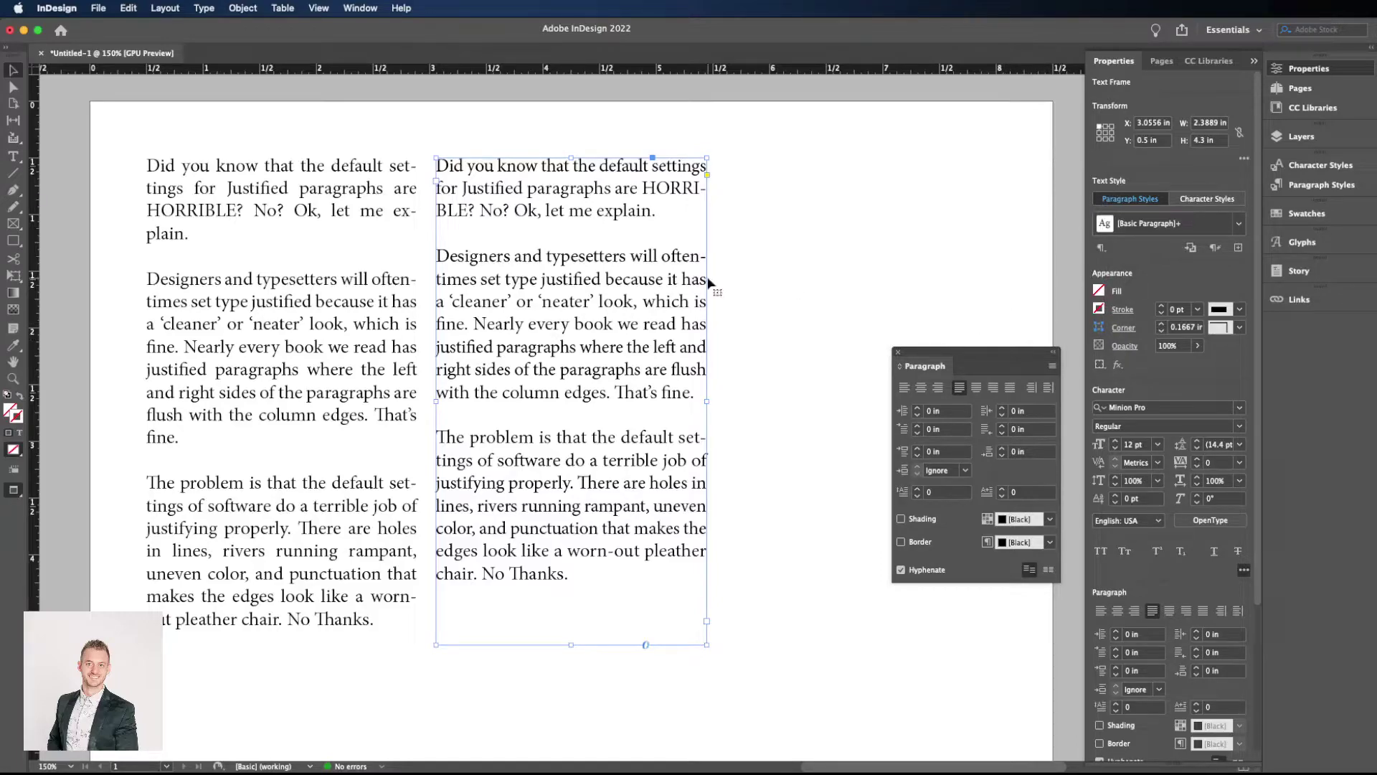
# Step: Show the Story options, turn on Optical Margin Alignment at 12 pt for the adjusted text frame, and deselect it
pyautogui.click(359, 10)
pyautogui.moveTo(406, 414)
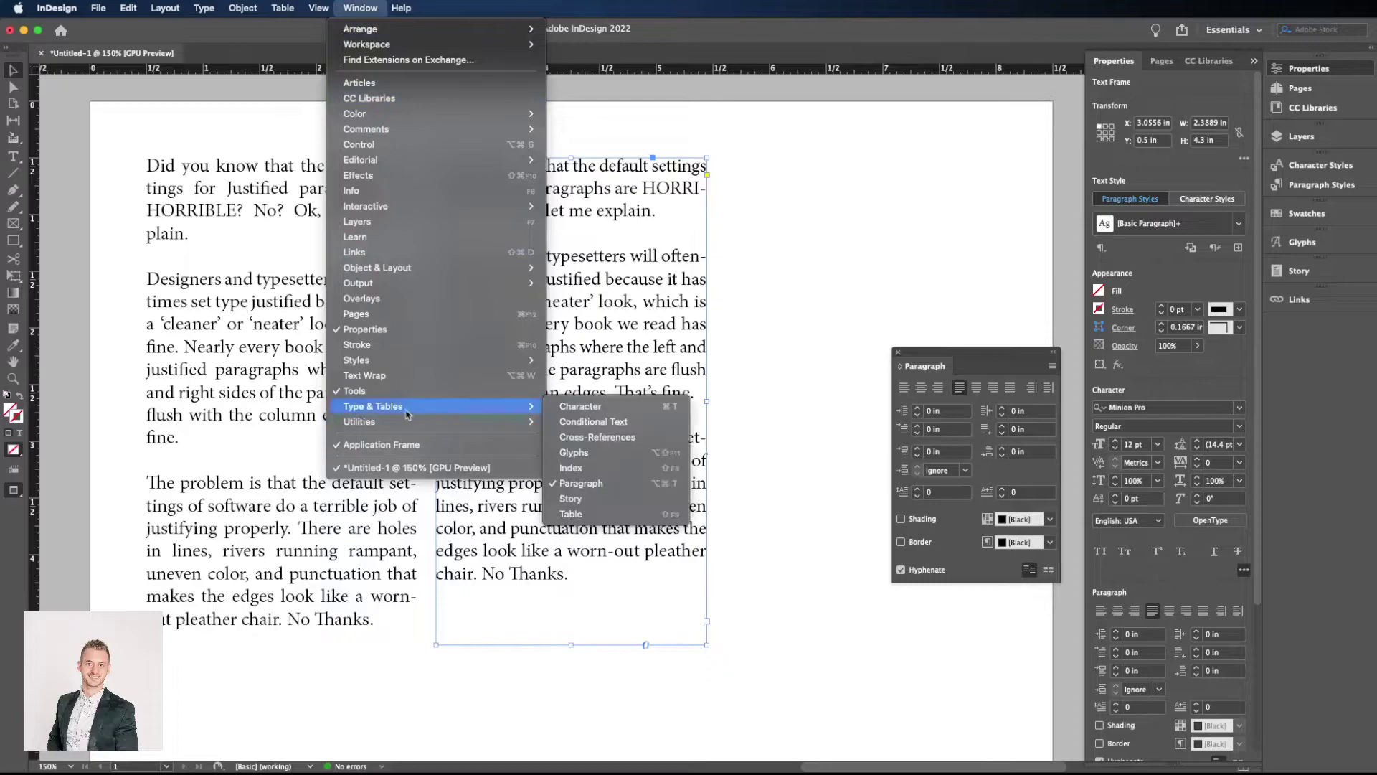
pyautogui.click(571, 499)
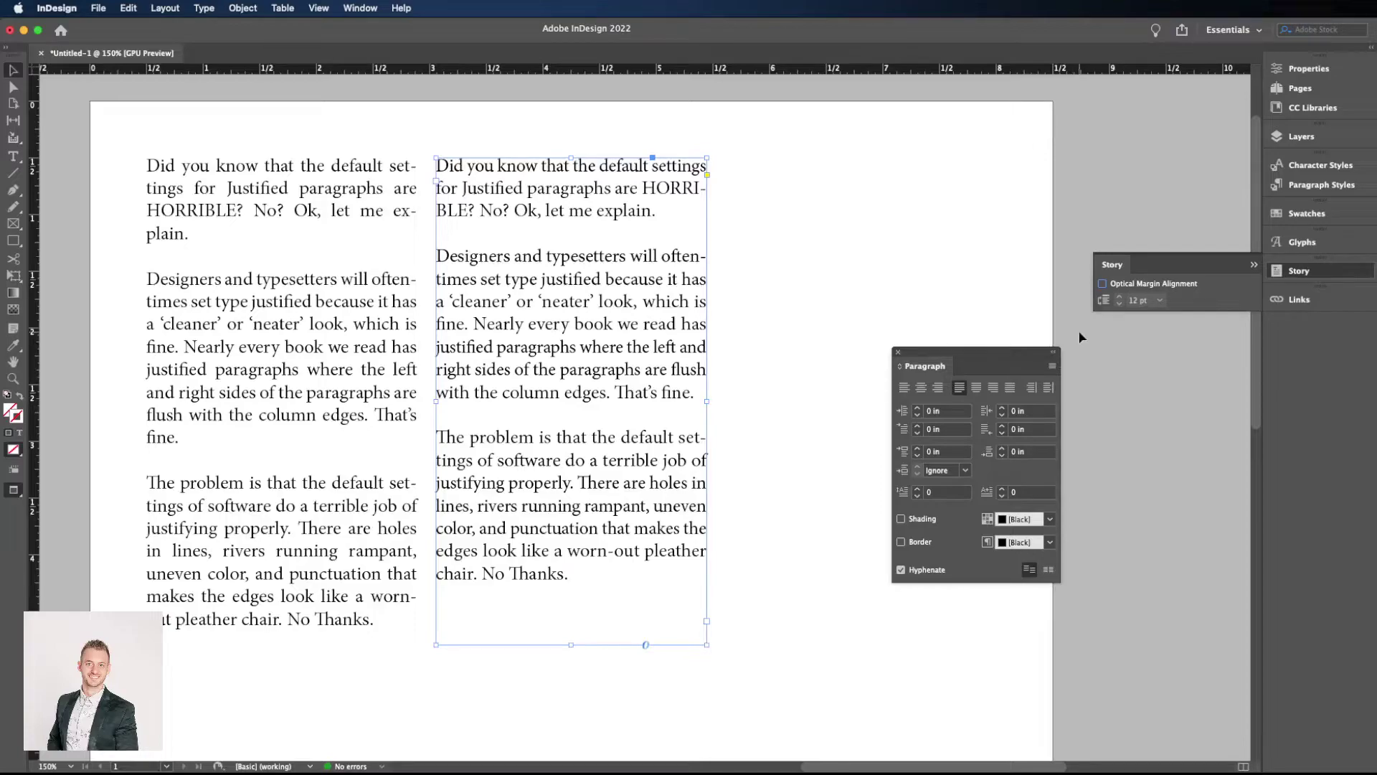
pyautogui.click(1103, 285)
pyautogui.click(1103, 285)
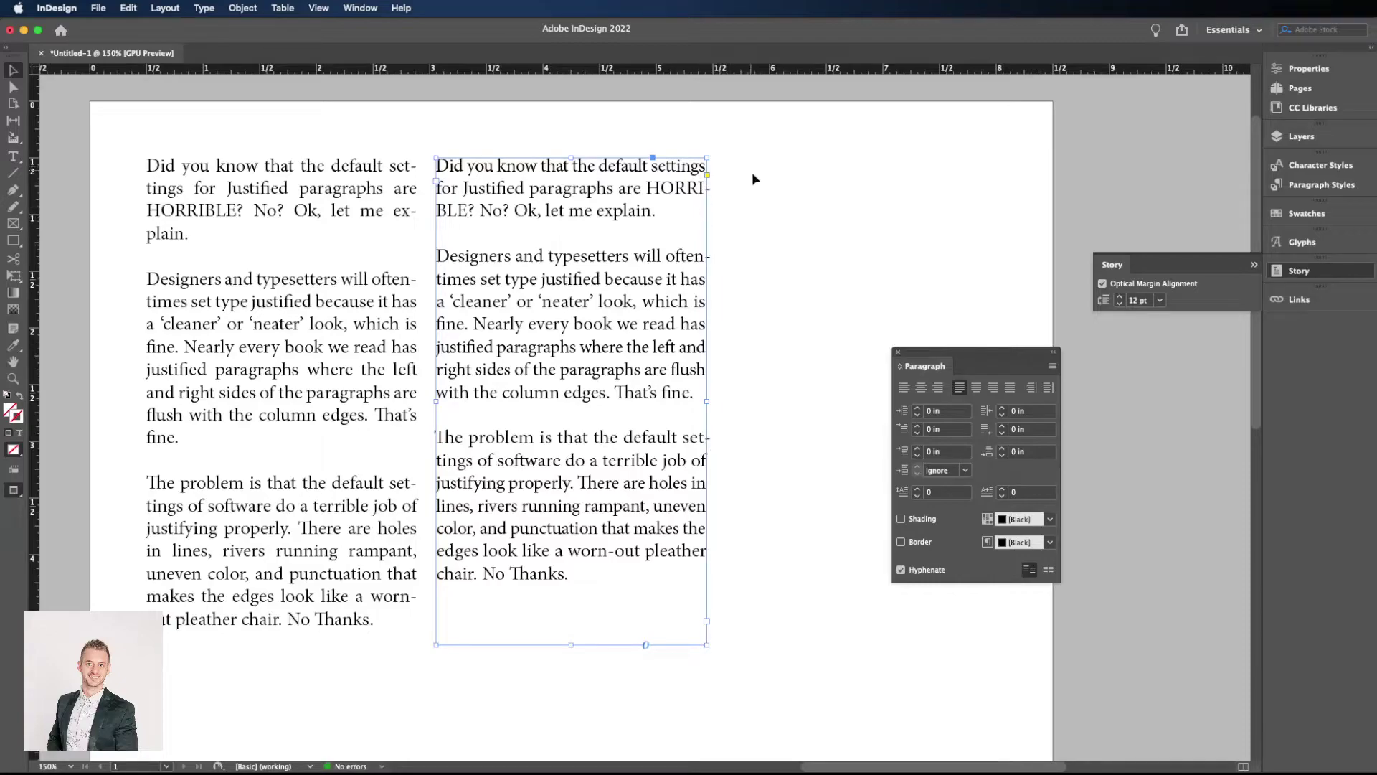
pyautogui.click(689, 105)
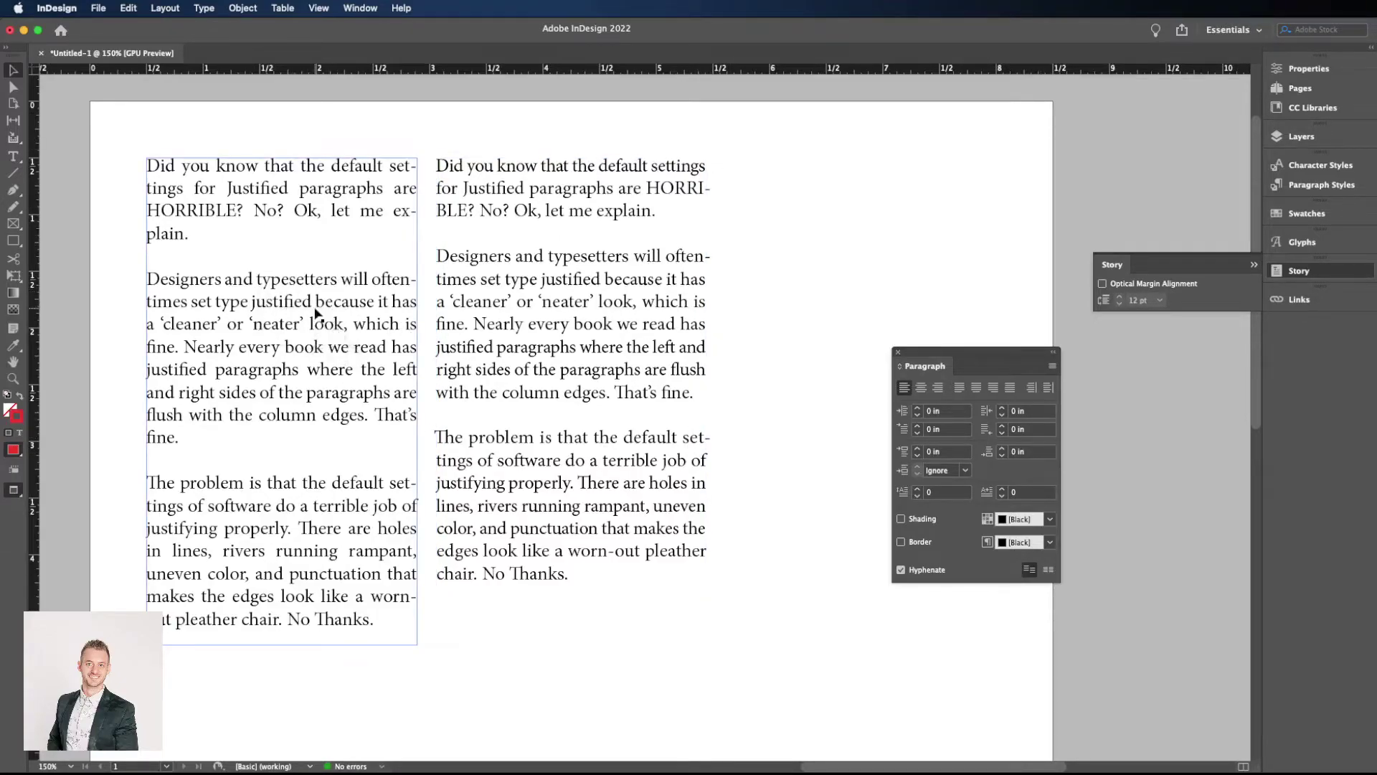
# Step: Mark the line-end punctuation and the uneven edge of the default column's third paragraph with the Pencil tool
pyautogui.click(13, 207)
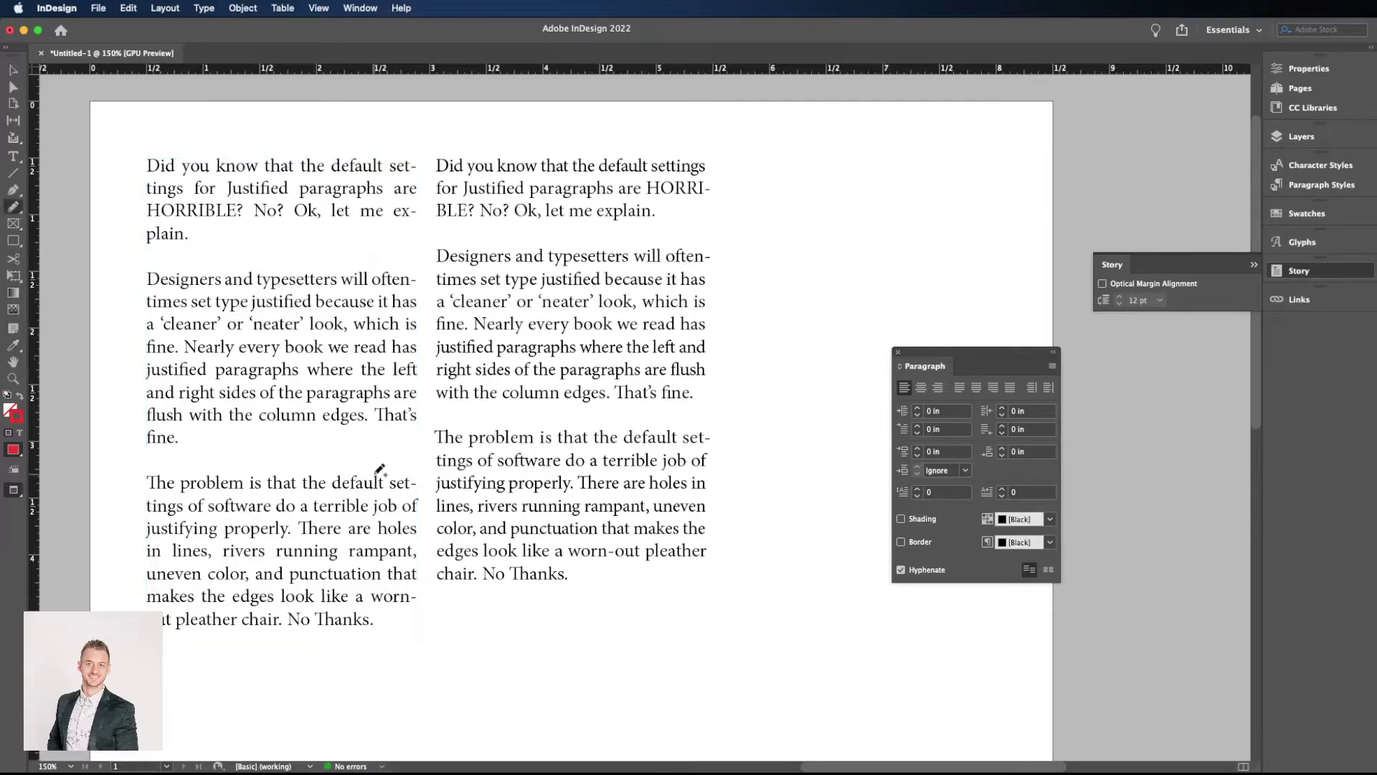
pyautogui.moveTo(421, 544)
pyautogui.mouseDown()
pyautogui.moveTo(412, 558)
pyautogui.moveTo(419, 550)
pyautogui.mouseUp()
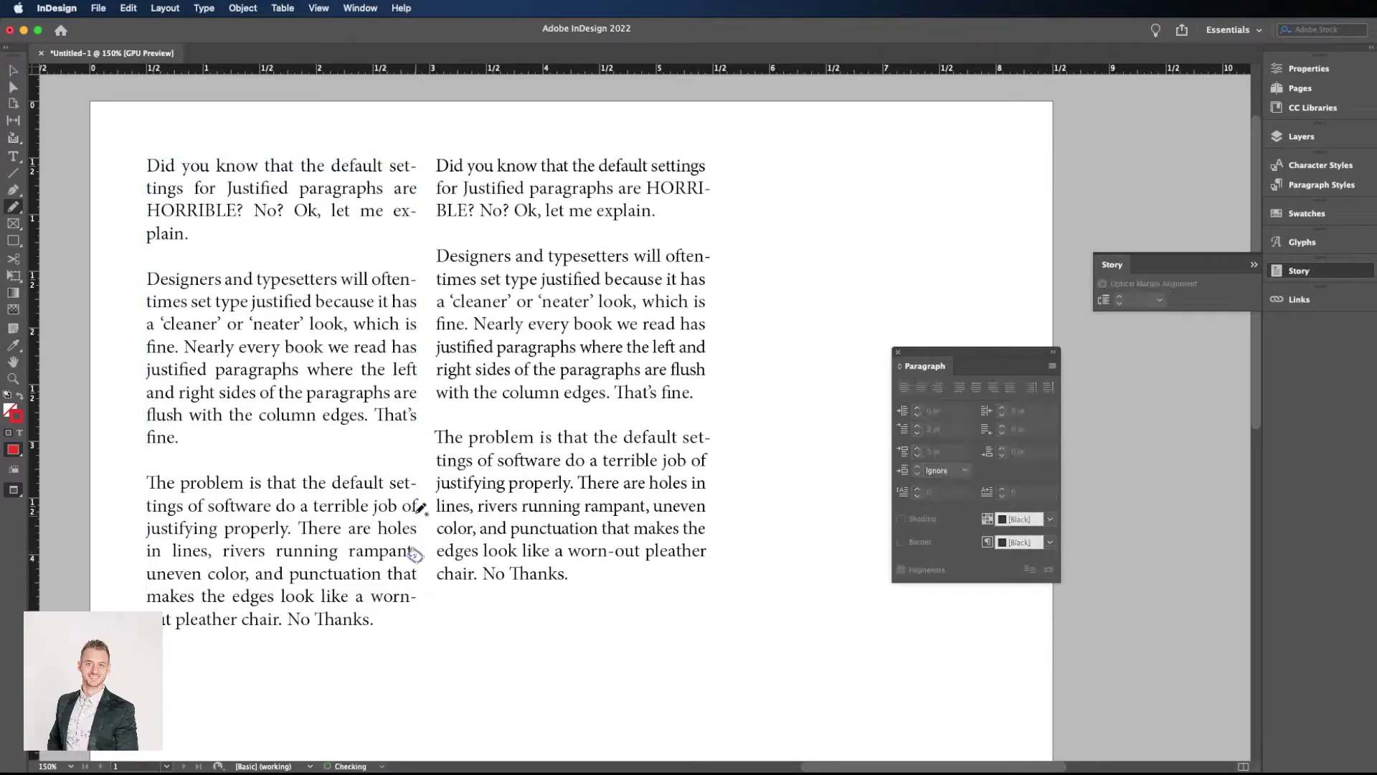
pyautogui.moveTo(415, 485); pyautogui.dragTo(413, 487)
pyautogui.moveTo(418, 267)
pyautogui.mouseDown()
pyautogui.moveTo(408, 280)
pyautogui.moveTo(421, 273)
pyautogui.mouseUp()
pyautogui.click(448, 350)
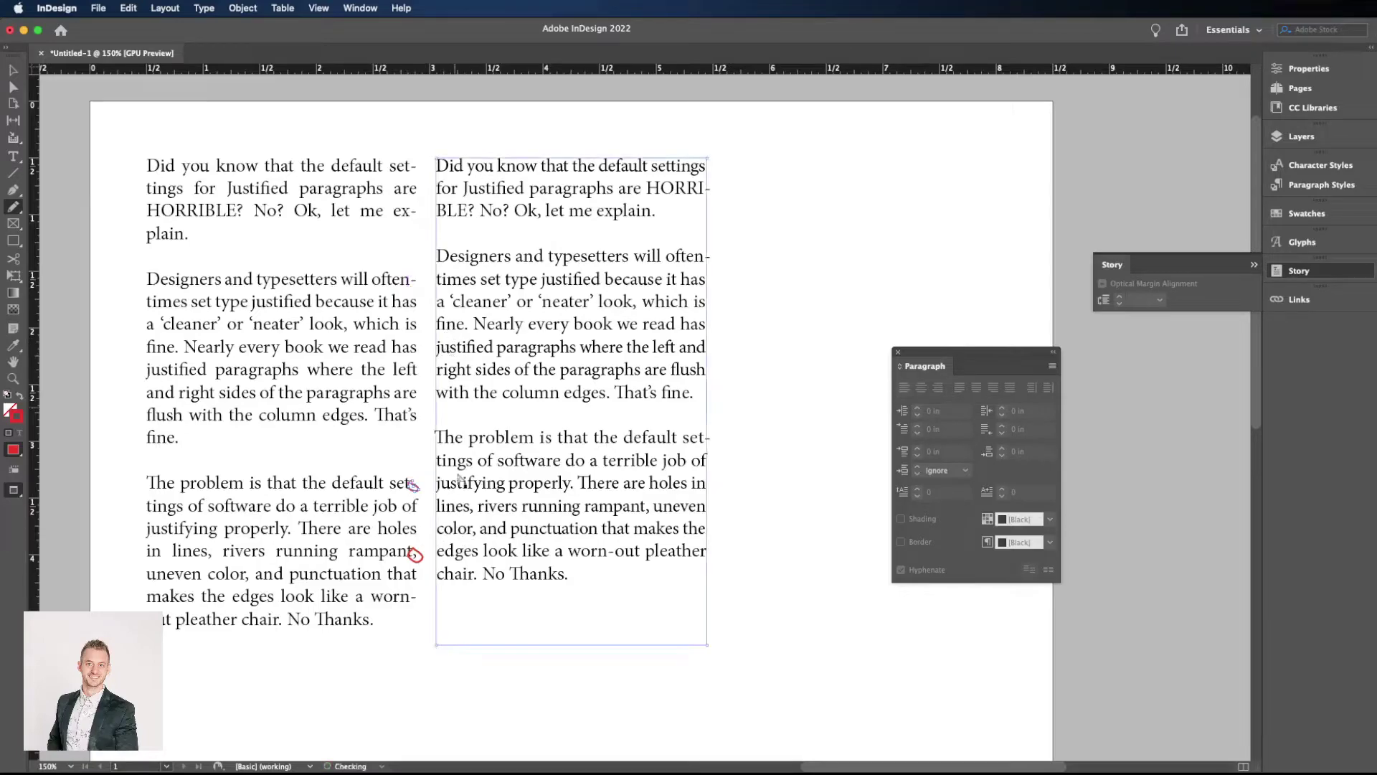
pyautogui.moveTo(416, 470); pyautogui.dragTo(422, 597)
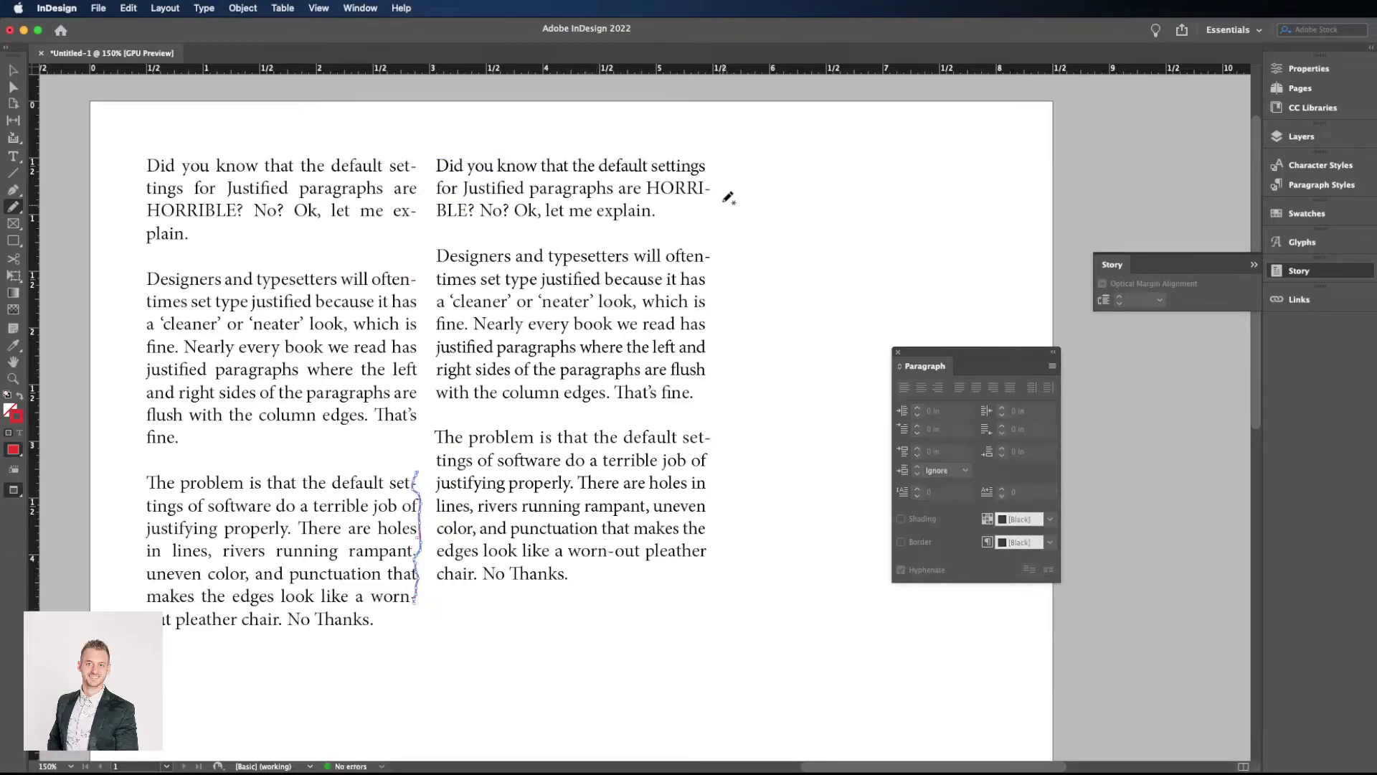
# Step: Show the guides and circle the adjusted column's overhanging hyphens and the third paragraph's initial T in both columns with the Pencil tool
pyautogui.moveTo(708, 158); pyautogui.dragTo(710, 570)
pyautogui.press('super+z')
pyautogui.press('w')
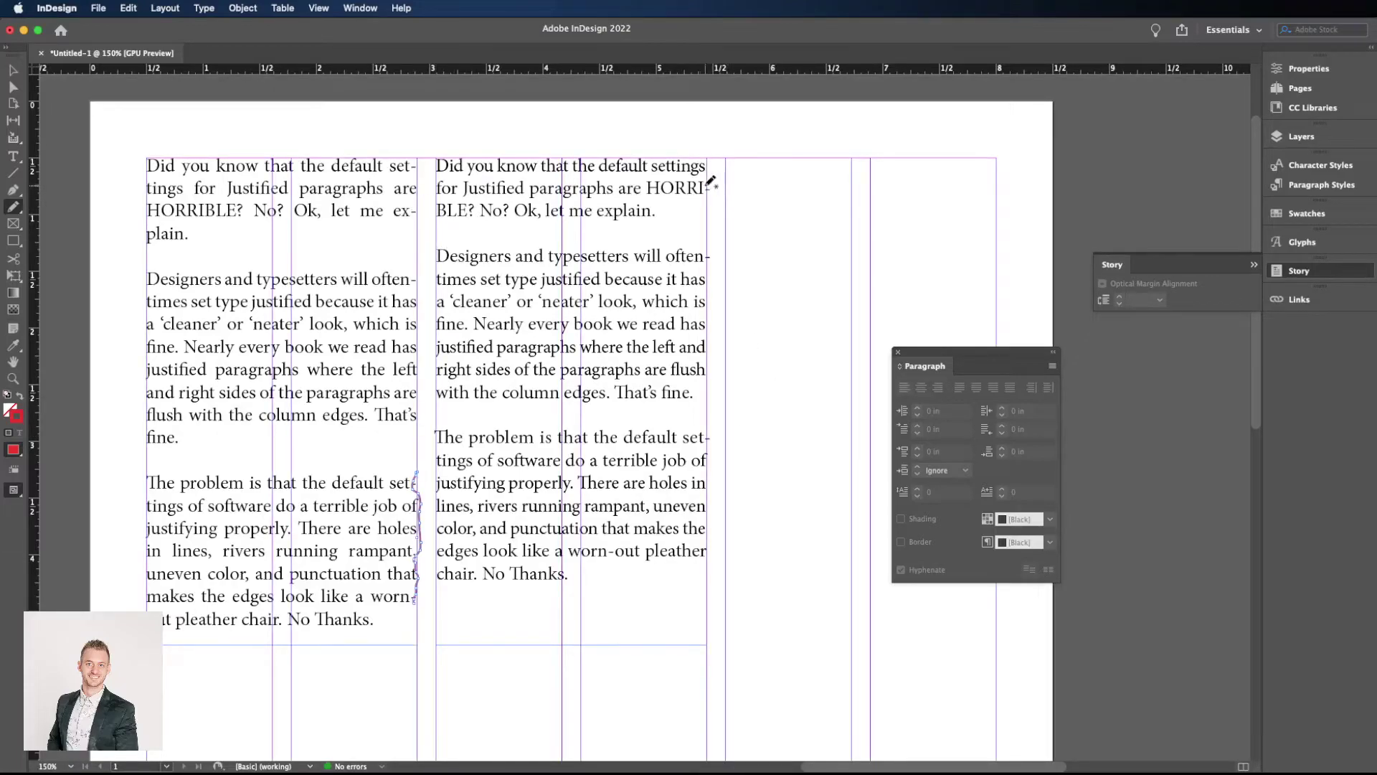
pyautogui.moveTo(708, 189); pyautogui.dragTo(712, 258)
pyautogui.moveTo(710, 434); pyautogui.dragTo(707, 442)
pyautogui.moveTo(439, 422)
pyautogui.mouseDown()
pyautogui.moveTo(434, 441)
pyautogui.moveTo(452, 427)
pyautogui.mouseUp()
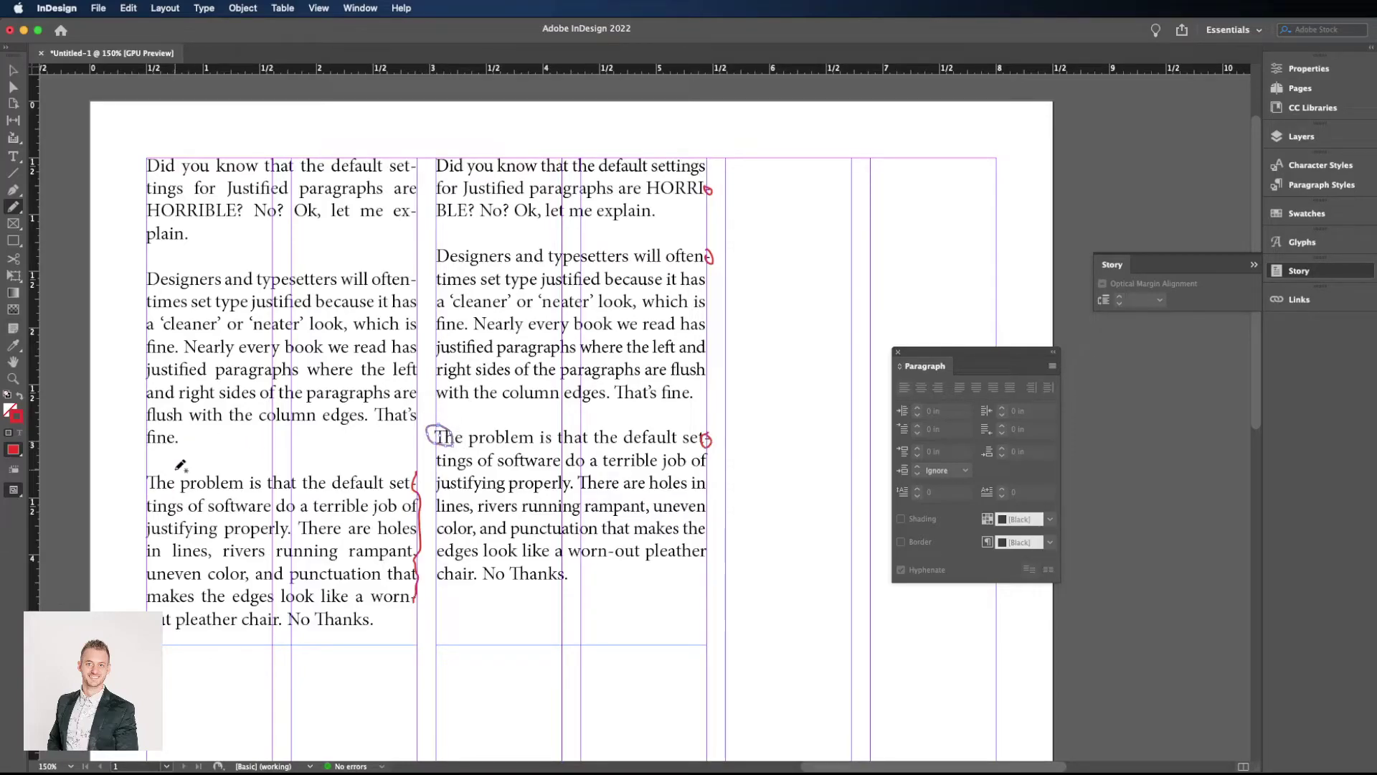
pyautogui.moveTo(162, 474); pyautogui.dragTo(154, 465)
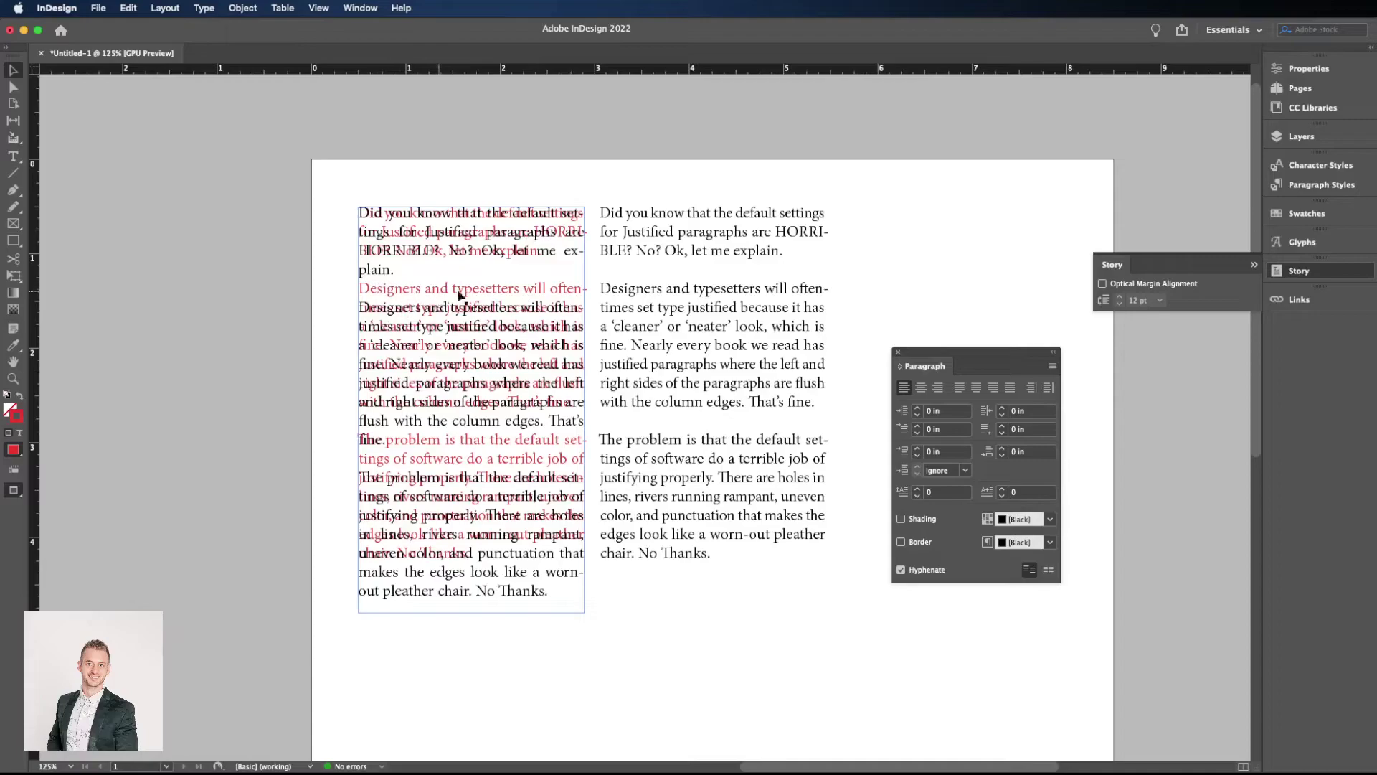
# Step: Move the default-settings column beside the adjusted one for comparison, then return it on top of the red copy
pyautogui.click(603, 299)
pyautogui.moveTo(605, 299); pyautogui.dragTo(911, 356)
pyautogui.hscroll(5, 965, 359)
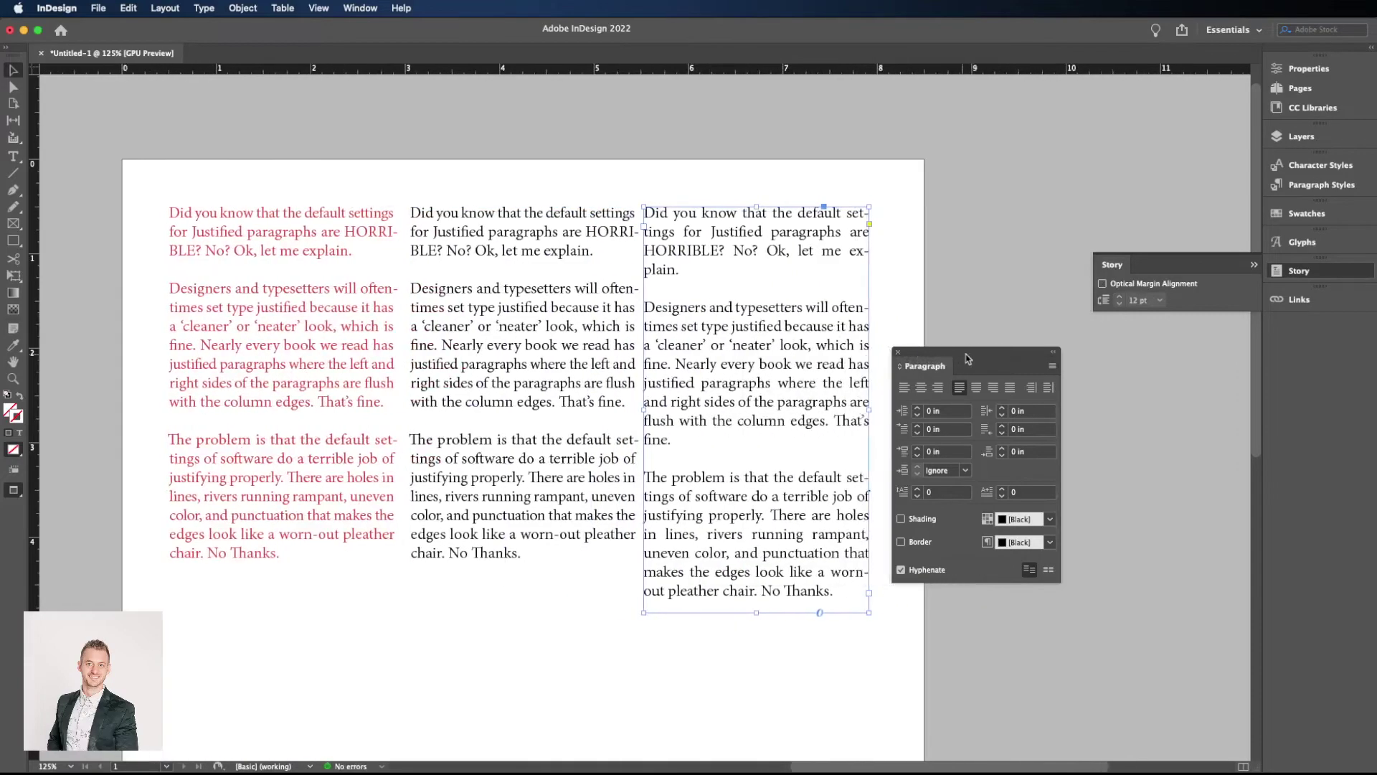
pyautogui.click(899, 353)
pyautogui.moveTo(786, 344); pyautogui.dragTo(346, 297)
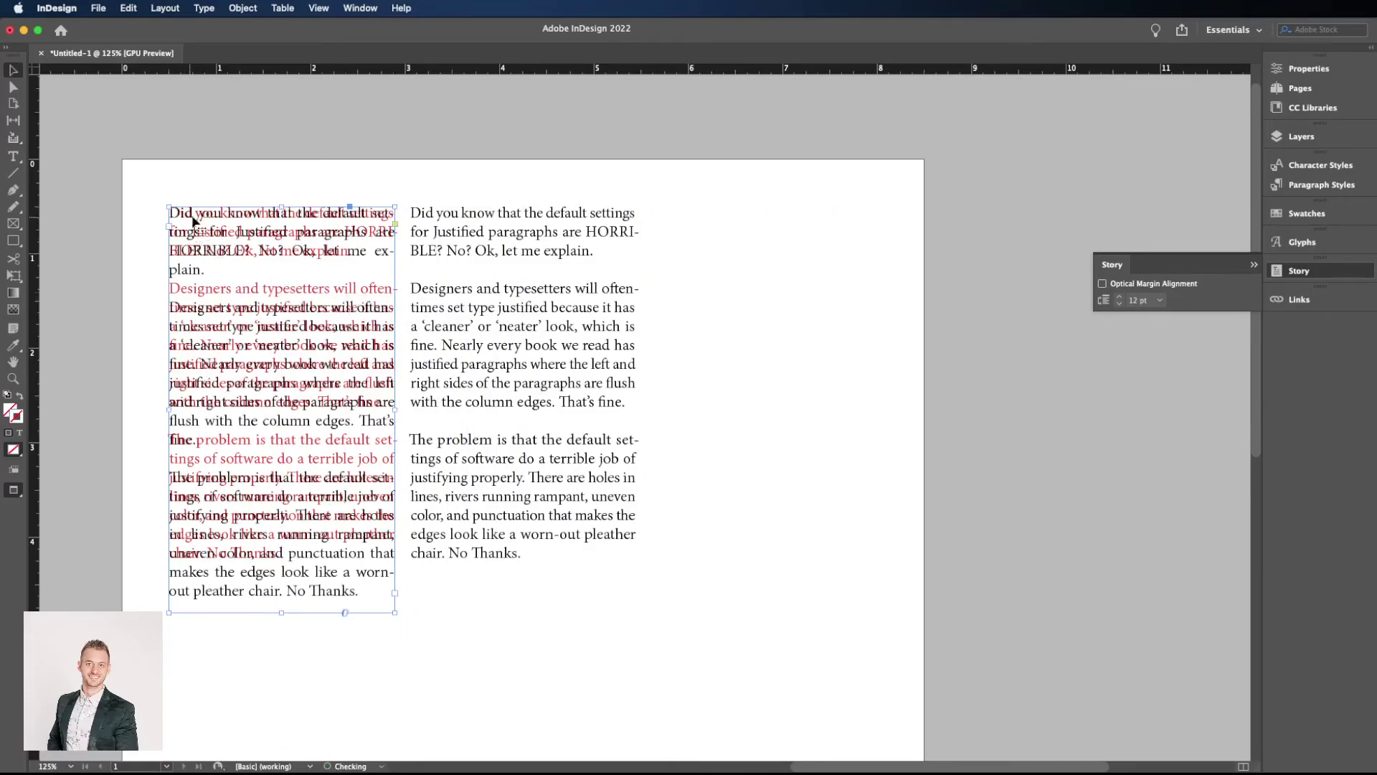
# Step: Compare the overlaid default and red columns up close, then delete both, keeping only the adjusted column
pyautogui.scroll(5, 190, 224)
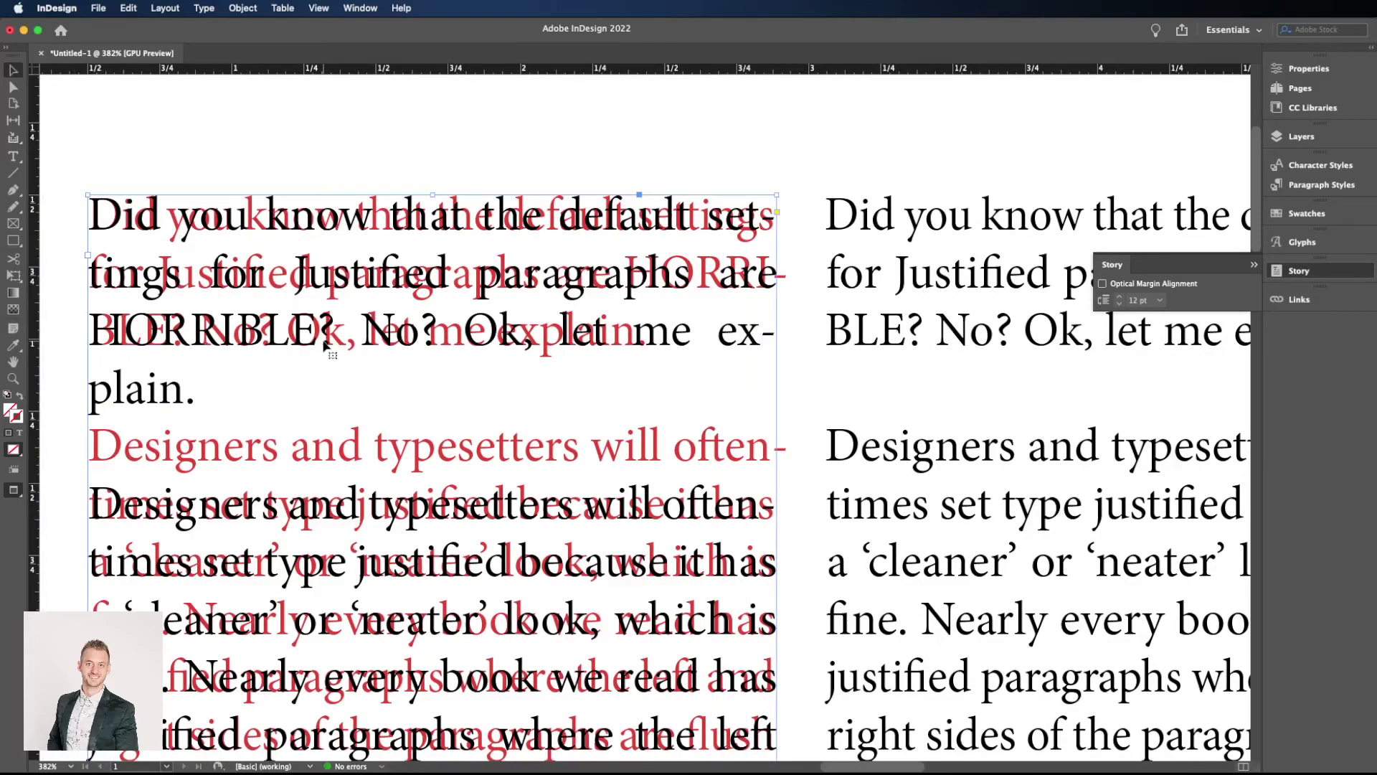
pyautogui.press('super+minus')
pyautogui.press('super+minus')
pyautogui.press('super+minus')
pyautogui.press('super+minus')
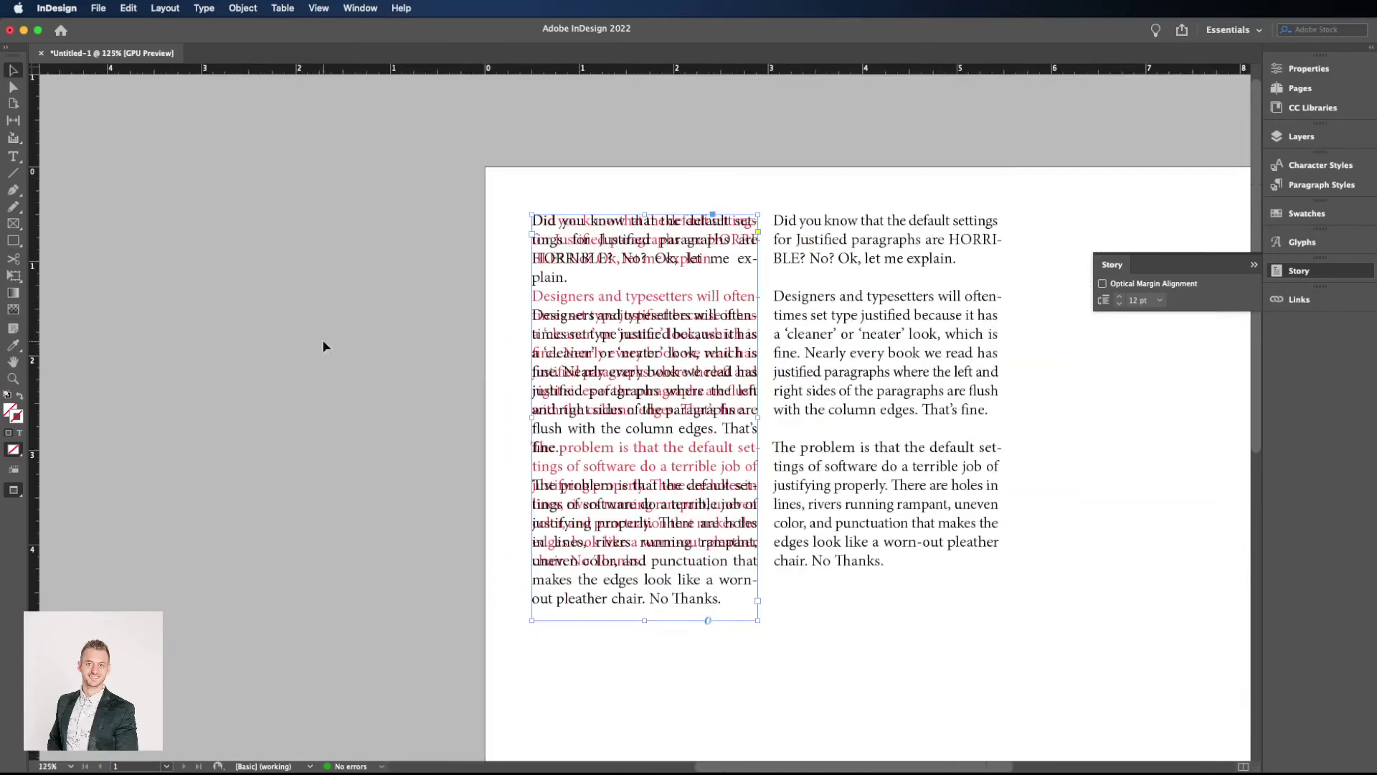
pyautogui.hscroll(5, 890, 355)
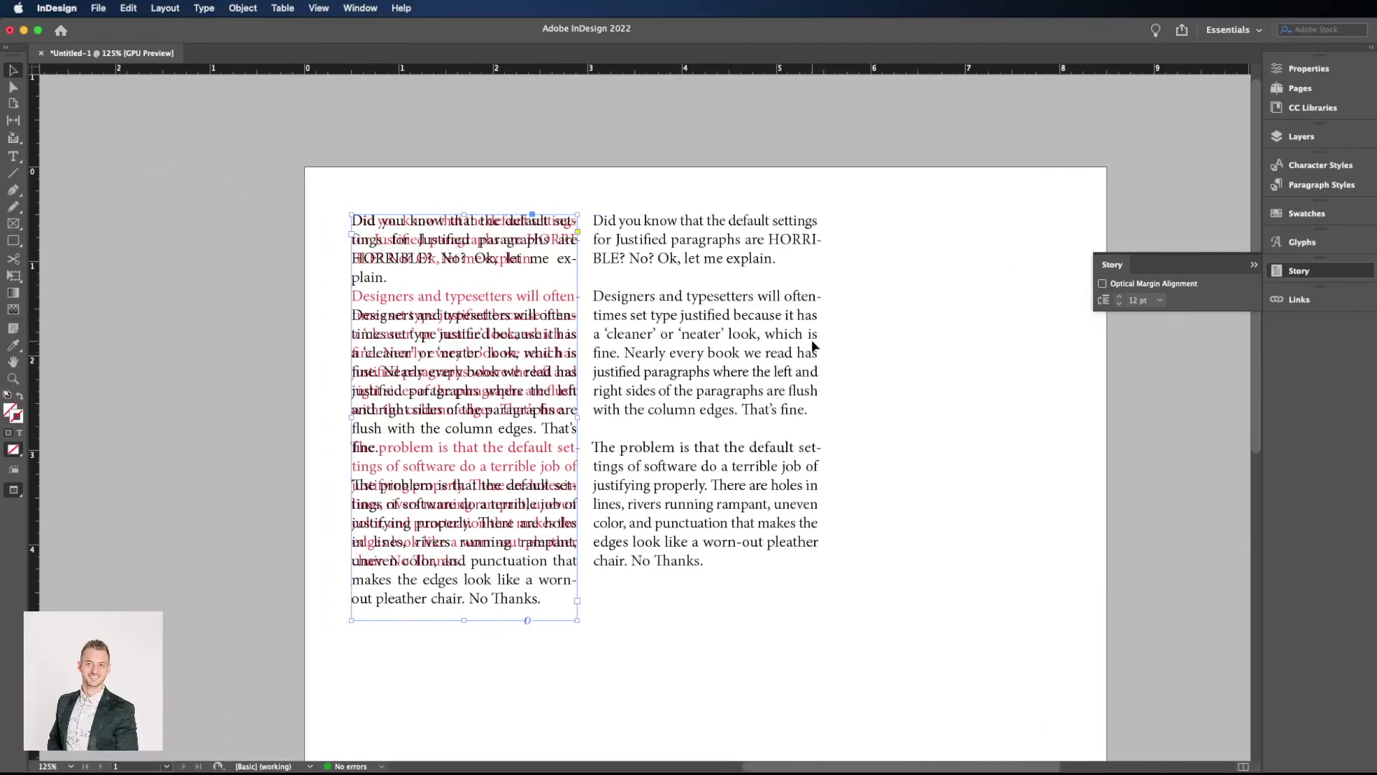
pyautogui.press('BackSpace')
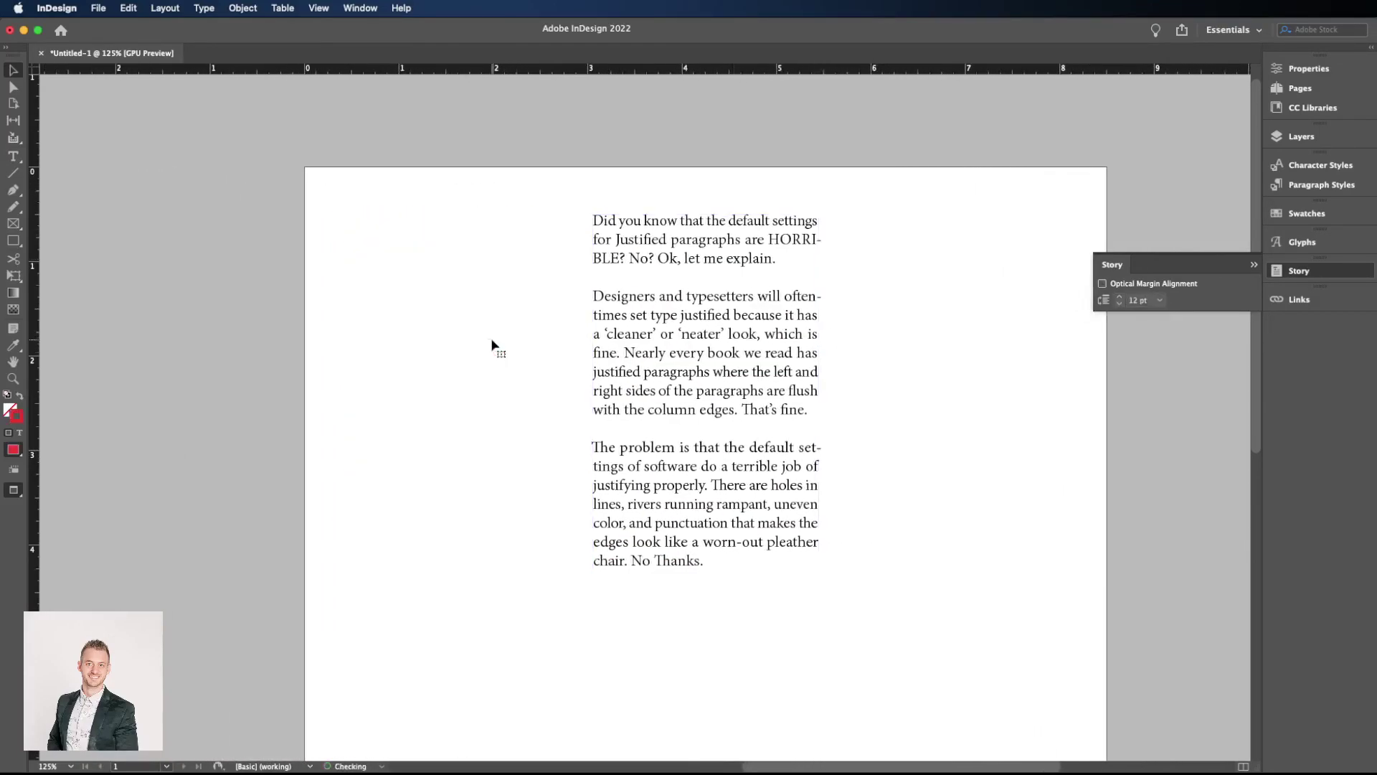